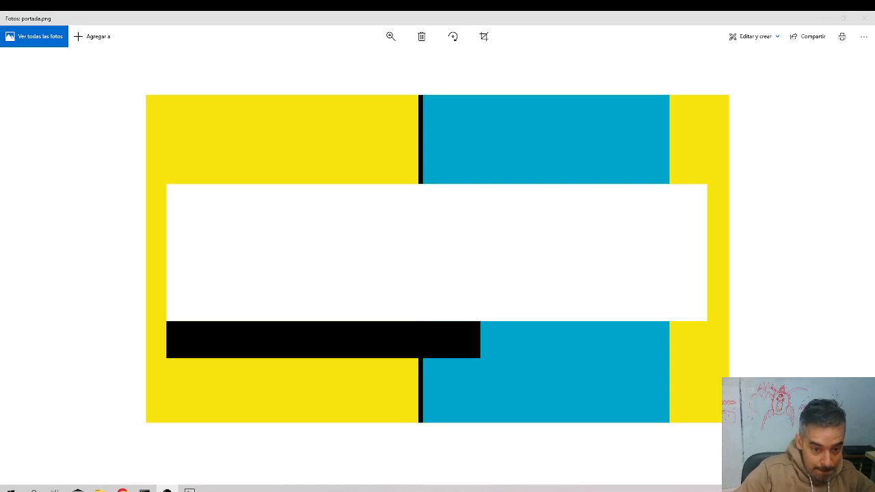
# Step: Switch to n8n in the browser and create a new workflow named AutomatedImageEditingUdemyEnglish
pyautogui.click(831, 20)
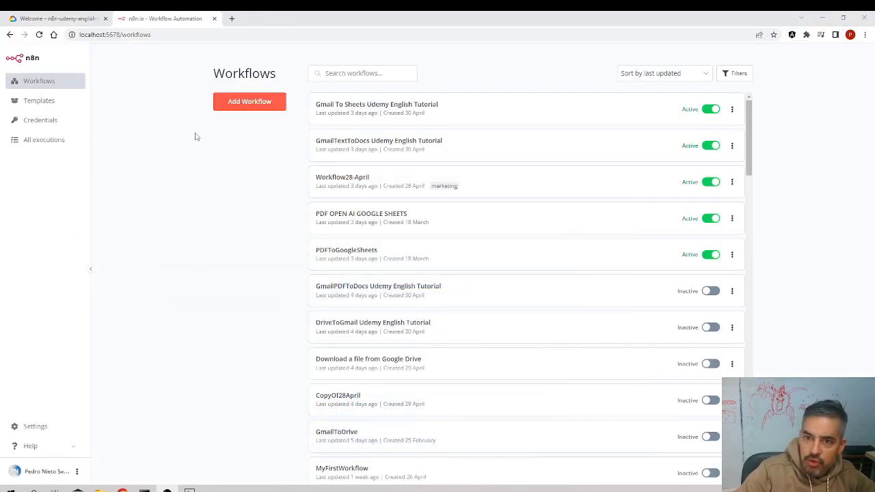
pyautogui.click(267, 105)
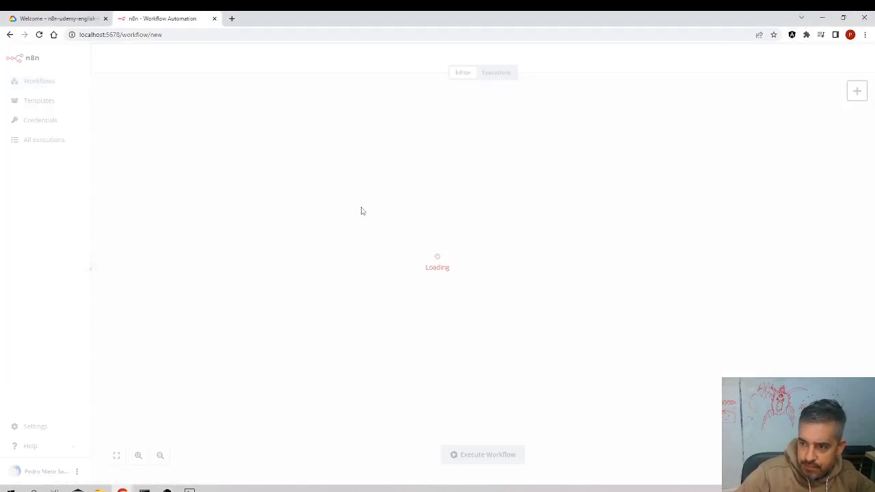
pyautogui.click(148, 60)
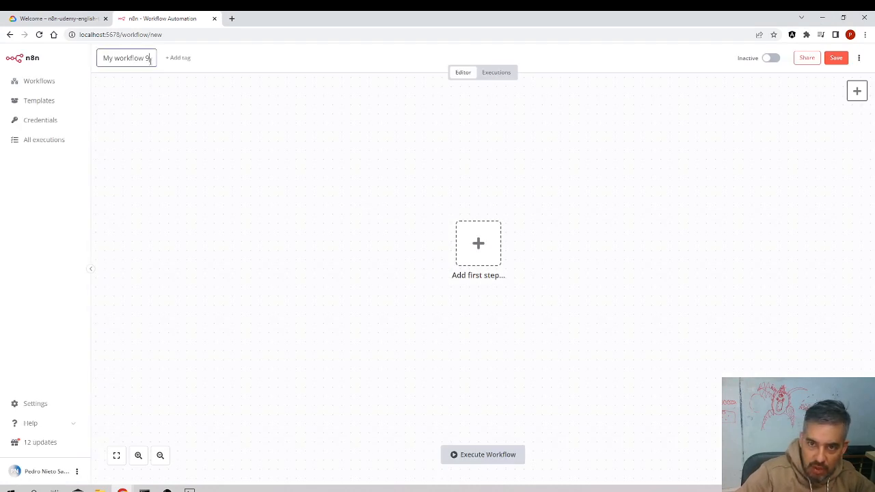
pyautogui.press('BackSpace')
pyautogui.press('BackSpace')
pyautogui.press('BackSpace')
pyautogui.press('BackSpace')
pyautogui.press('BackSpace')
pyautogui.press('BackSpace')
pyautogui.press('BackSpace')
pyautogui.press('BackSpace')
pyautogui.press('BackSpace')
pyautogui.press('BackSpace')
pyautogui.press('BackSpace')
pyautogui.press('BackSpace')
pyautogui.press('BackSpace')
pyautogui.write('A')
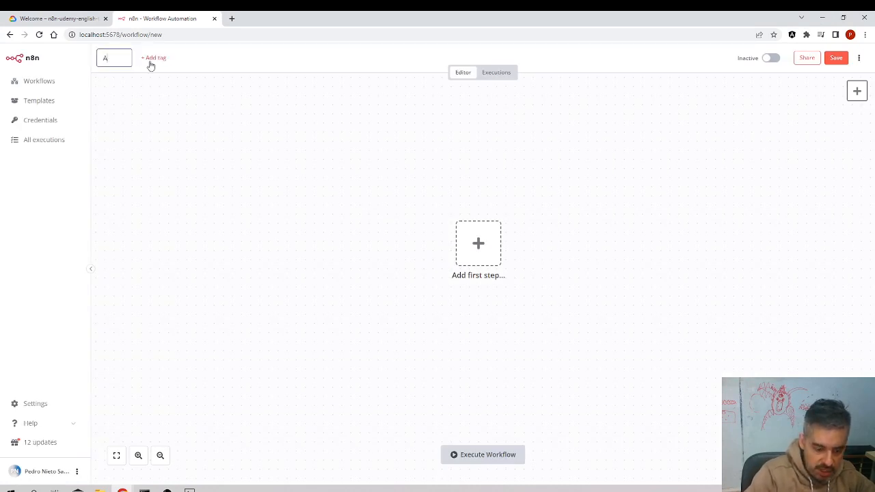
pyautogui.write('utomatedImage')
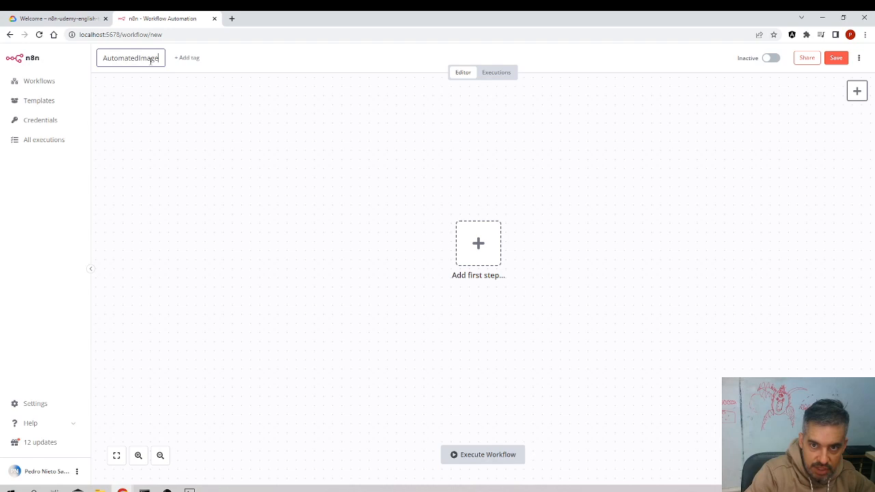
pyautogui.write('EditingUdemyEnglish')
pyautogui.press('Return')
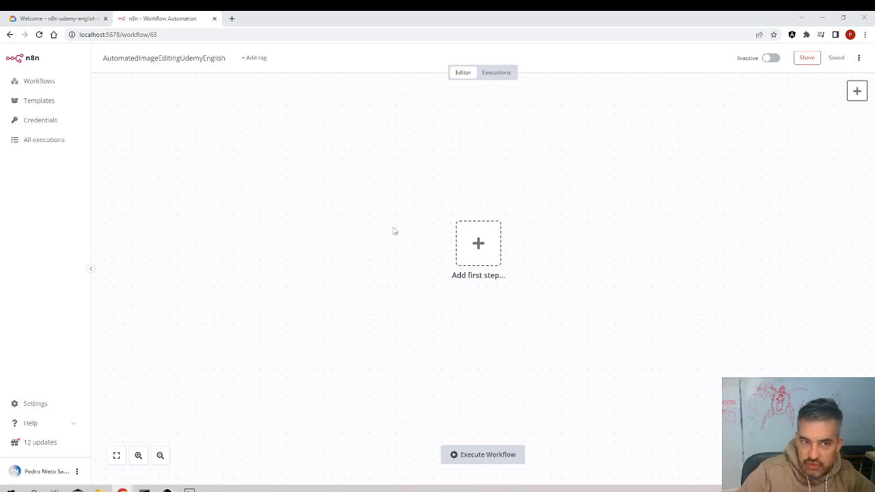
# Step: Start adding the first node and search the On App Event list for a local file trigger
pyautogui.click(483, 234)
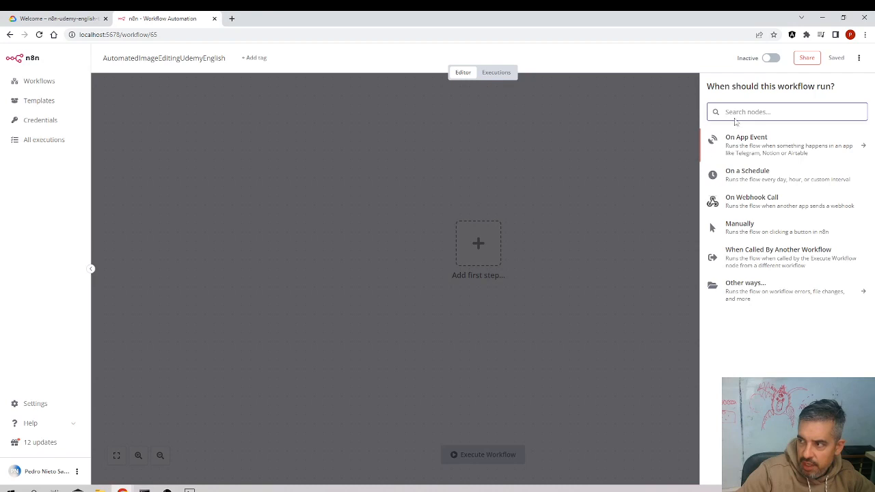
pyautogui.click(746, 148)
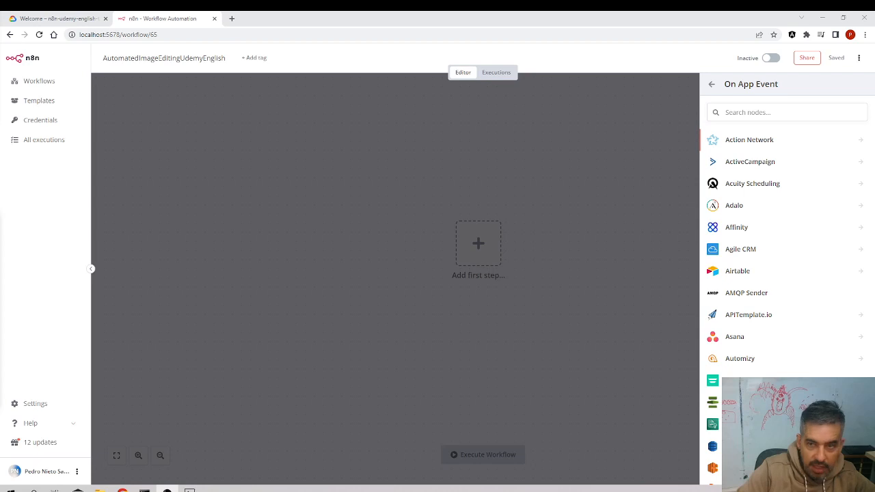
pyautogui.click(740, 113)
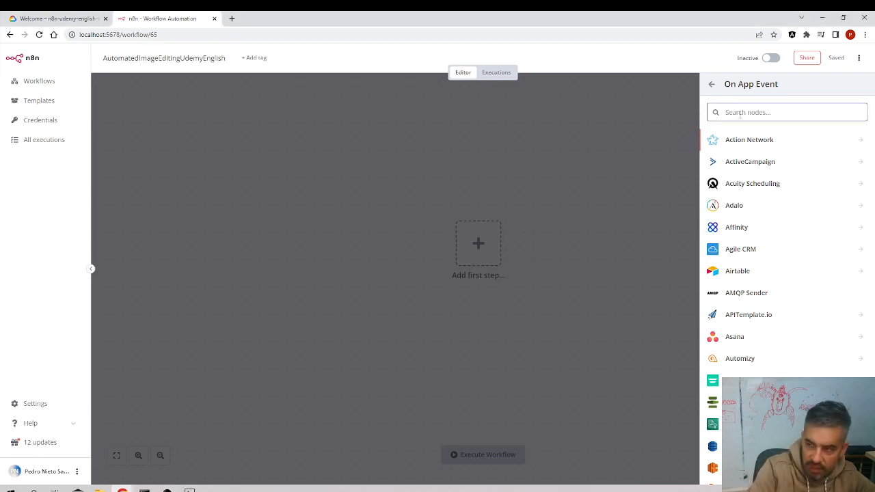
pyautogui.write('local')
pyautogui.press('BackSpace')
pyautogui.press('BackSpace')
pyautogui.press('BackSpace')
pyautogui.press('BackSpace')
pyautogui.press('BackSpace')
pyautogui.write('file')
pyautogui.press('BackSpace')
pyautogui.press('BackSpace')
pyautogui.press('BackSpace')
pyautogui.press('BackSpace')
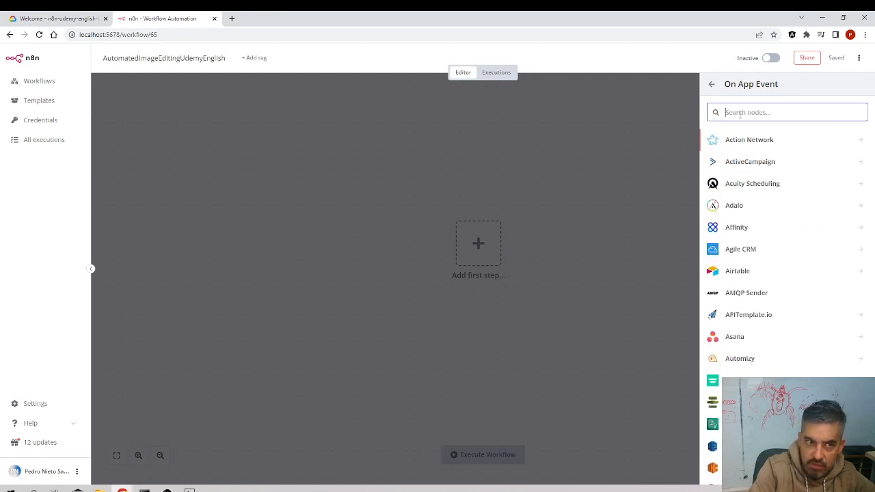
pyautogui.write('trigg')
pyautogui.press('BackSpace')
pyautogui.press('BackSpace')
pyautogui.press('BackSpace')
pyautogui.press('BackSpace')
pyautogui.press('BackSpace')
pyautogui.write('l')
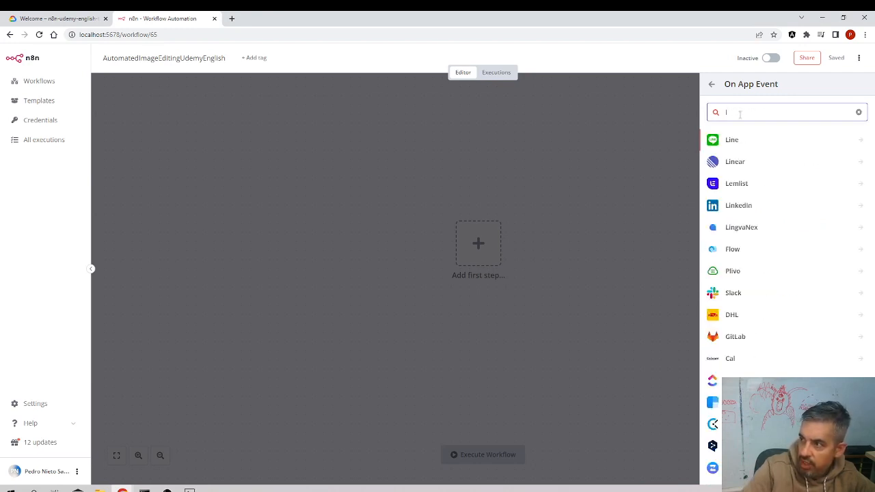
pyautogui.click(713, 87)
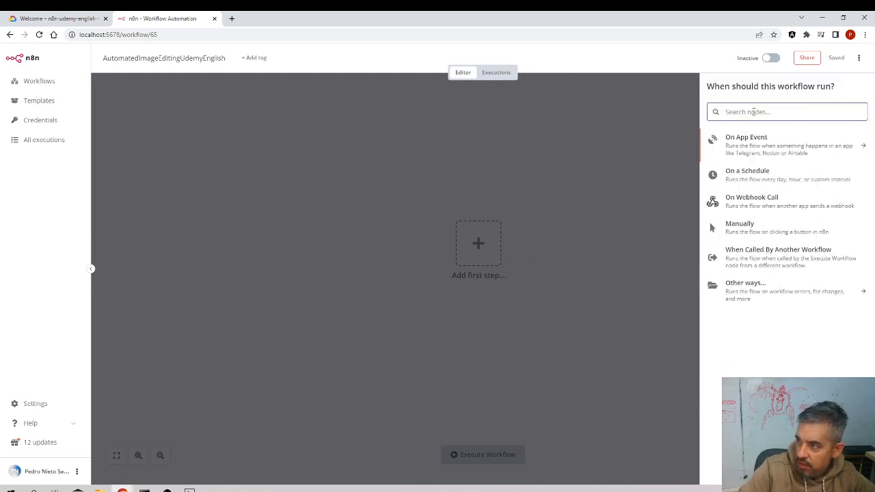
# Step: Find the Local File Trigger among all trigger nodes, add it as the workflow's first step and return to the canvas
pyautogui.write('local')
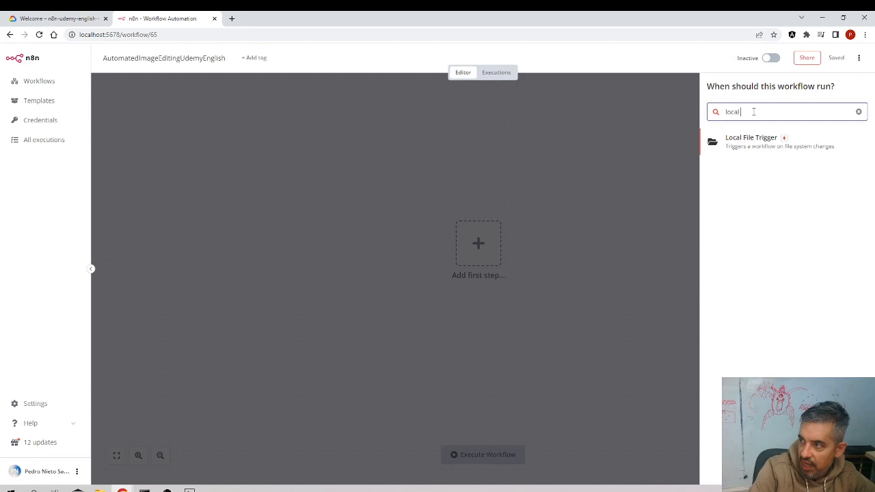
pyautogui.click(861, 111)
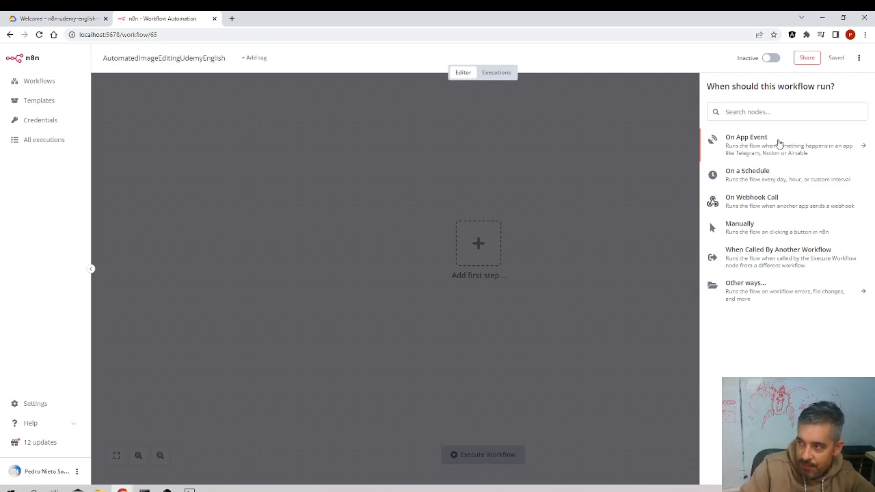
pyautogui.click(782, 113)
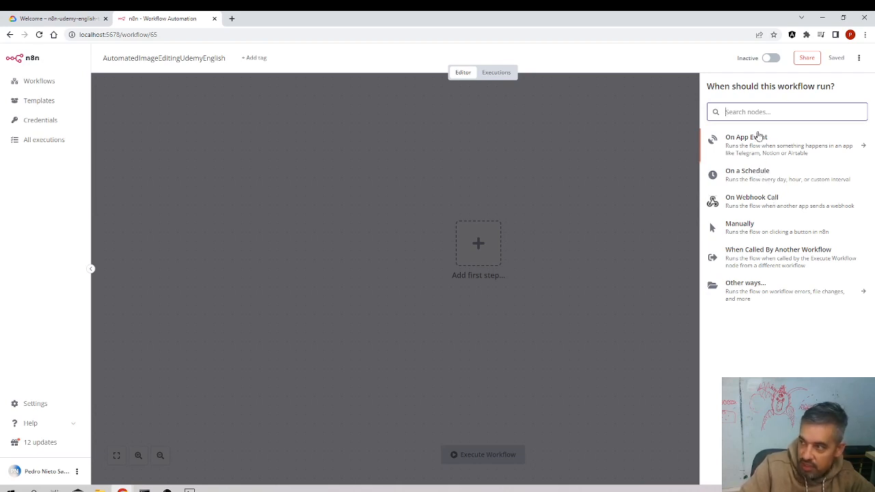
pyautogui.write('local')
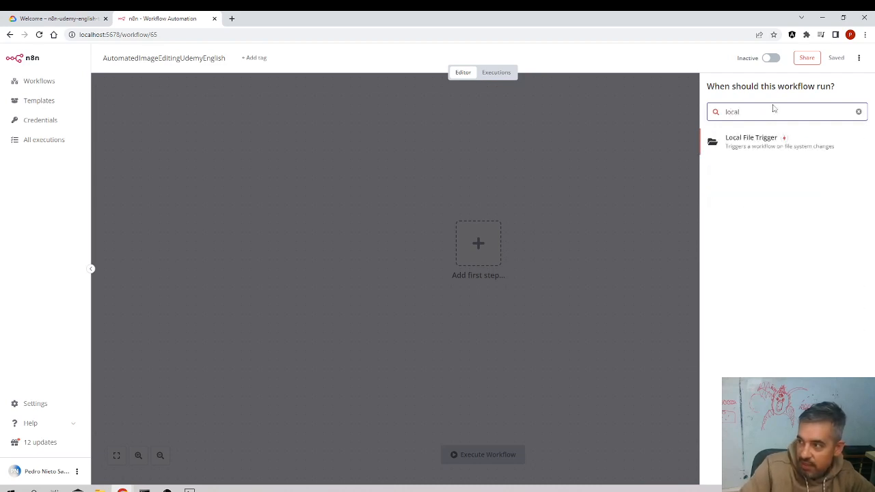
pyautogui.click(759, 142)
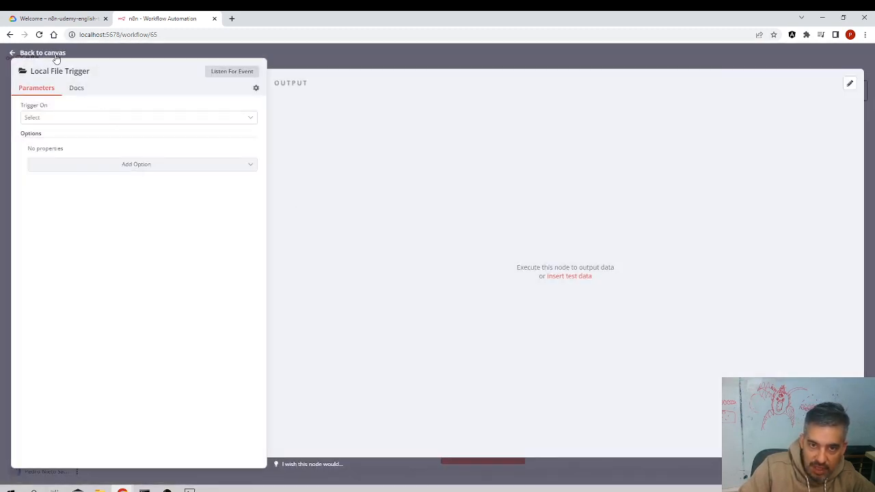
pyautogui.click(56, 58)
# Step: Open the Local File Trigger documentation and examine its Trigger On options and the Folder to Watch and Watch for fields
pyautogui.doubleClick(476, 249)
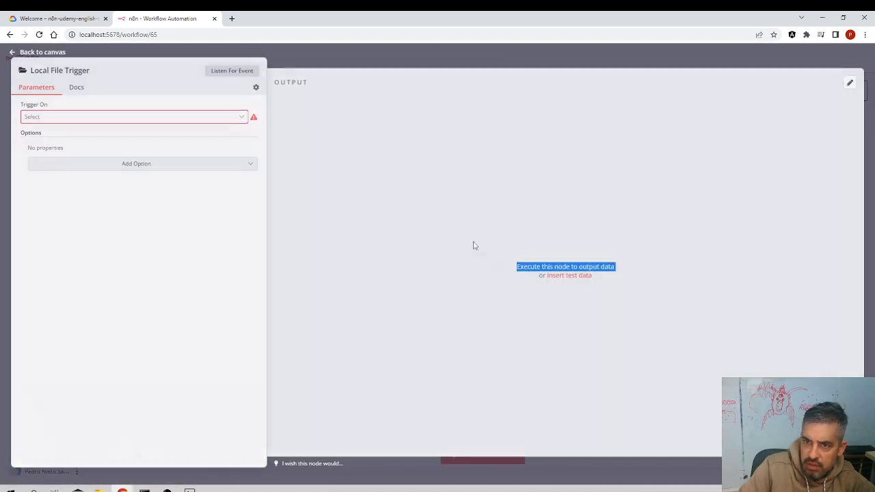
pyautogui.click(78, 87)
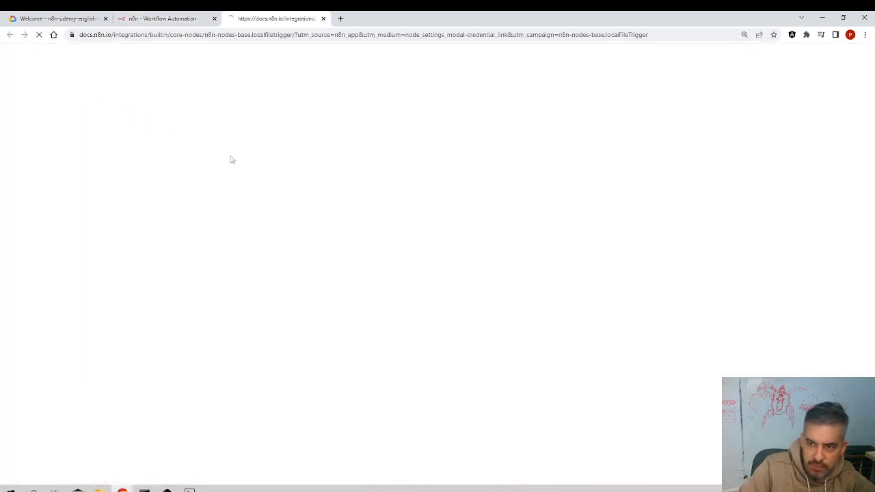
pyautogui.scroll(-3, 391, 250)
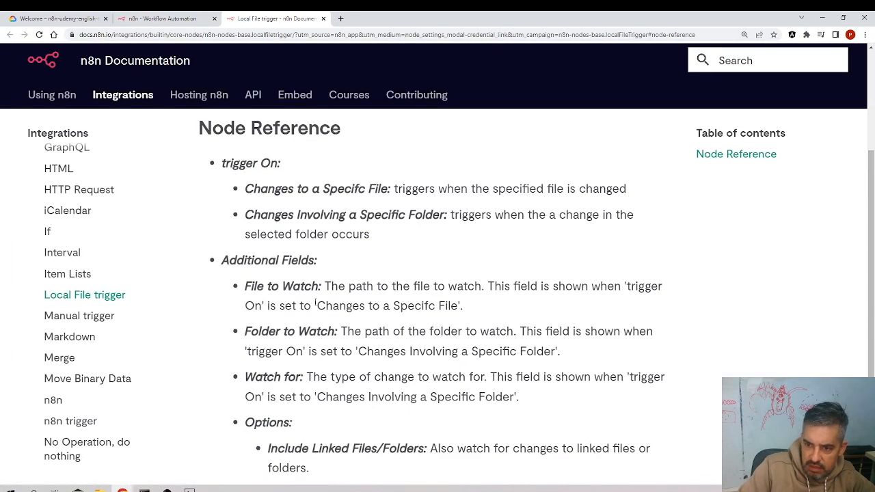
pyautogui.scroll(-3, 313, 305)
pyautogui.scroll(3, 311, 308)
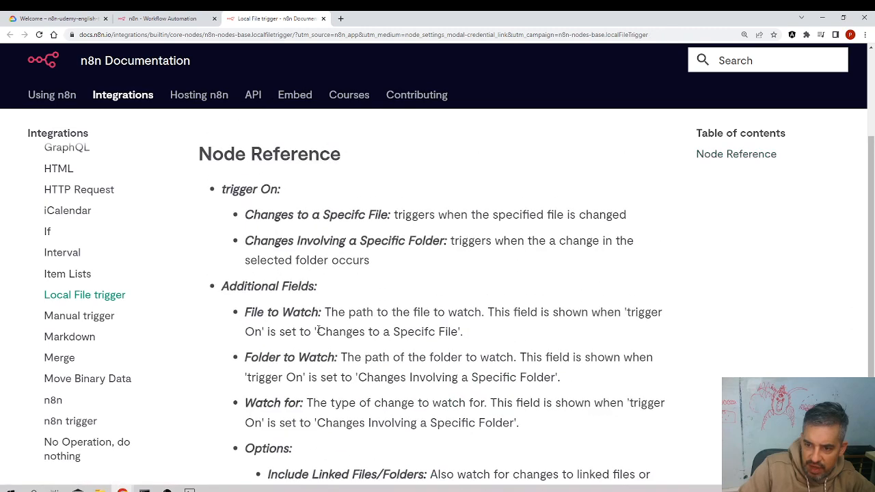
pyautogui.moveTo(337, 358); pyautogui.dragTo(244, 358)
pyautogui.click(304, 373)
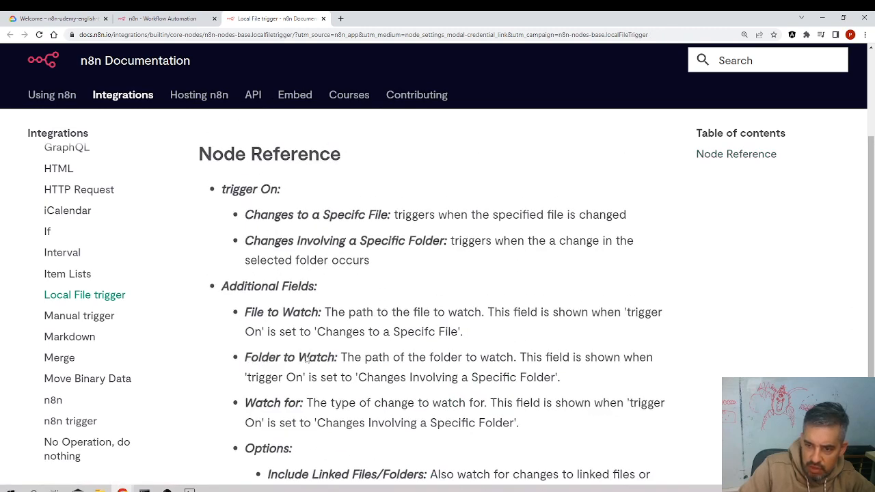
pyautogui.moveTo(300, 404); pyautogui.dragTo(246, 403)
pyautogui.click(359, 234)
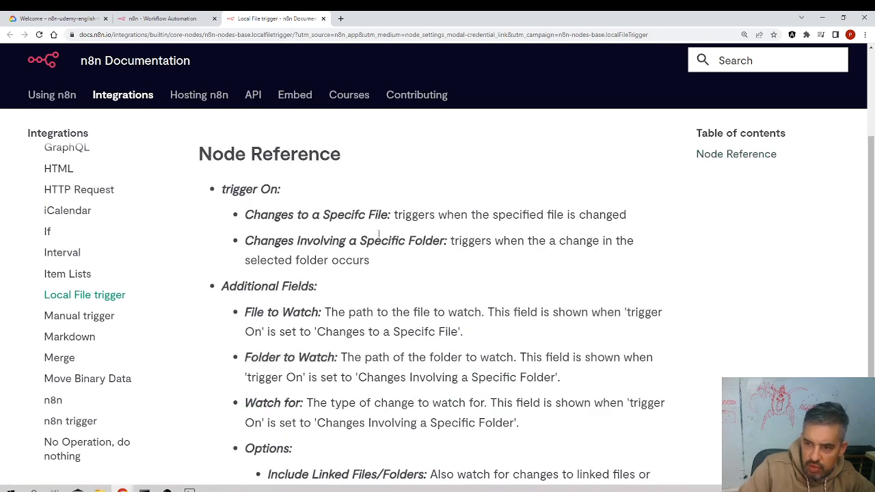
pyautogui.moveTo(445, 241); pyautogui.dragTo(253, 241)
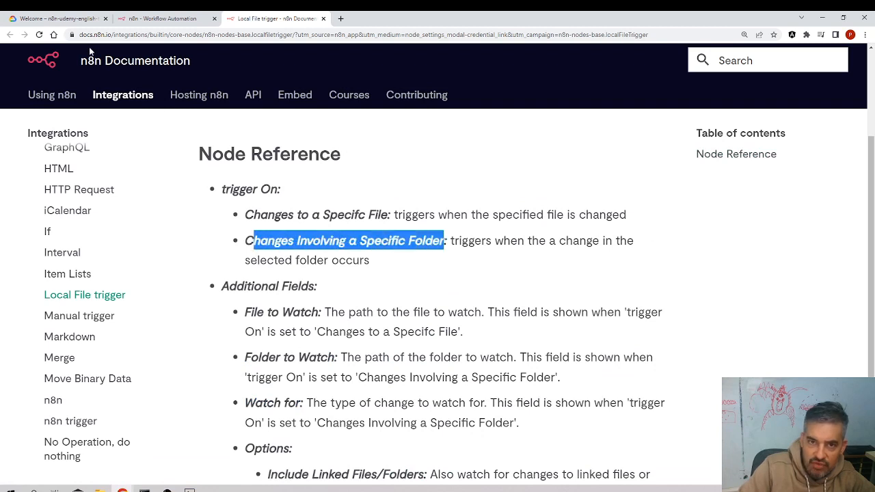
# Step: Go back from the documentation to the Local File Trigger node's parameters in the n8n workflow
pyautogui.click(822, 17)
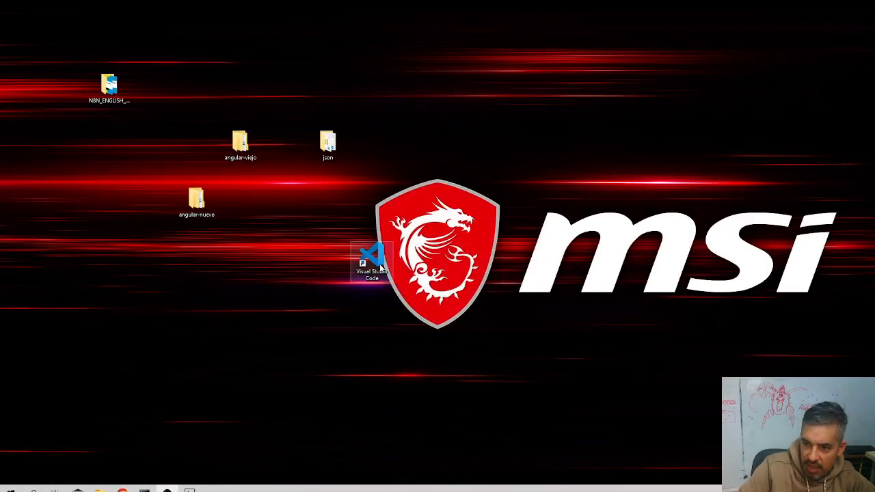
pyautogui.moveTo(122, 490)
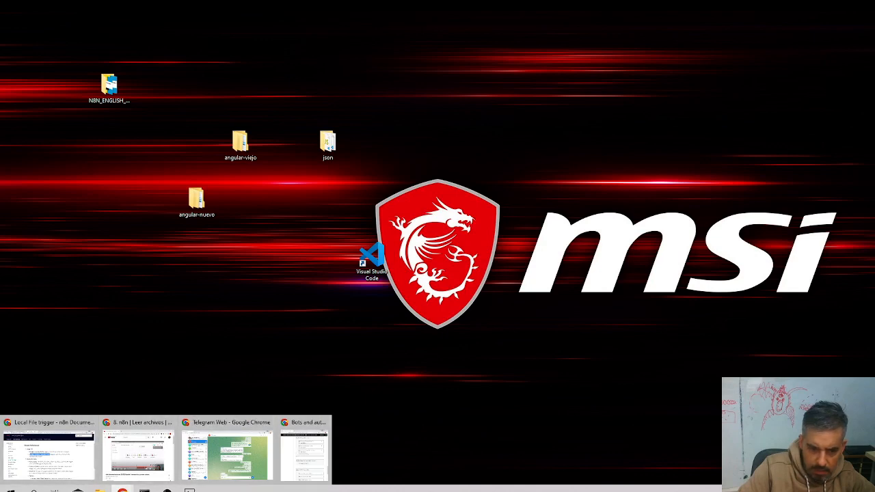
pyautogui.click(202, 429)
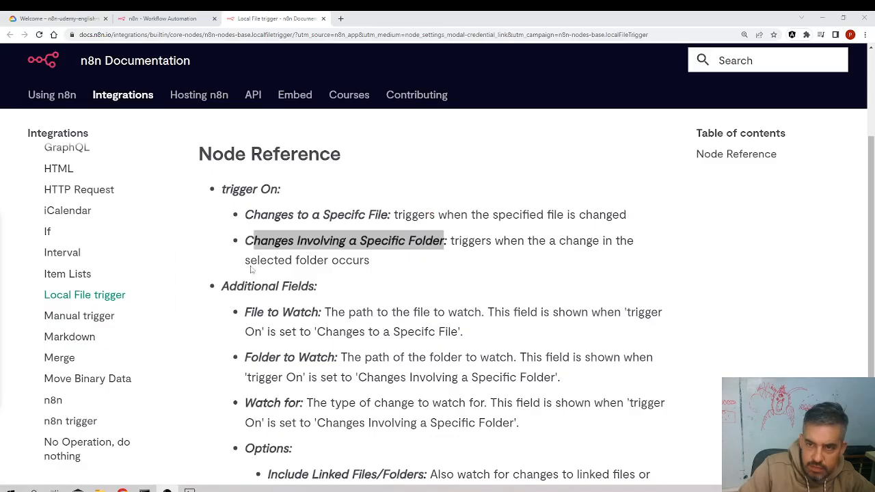
pyautogui.click(184, 21)
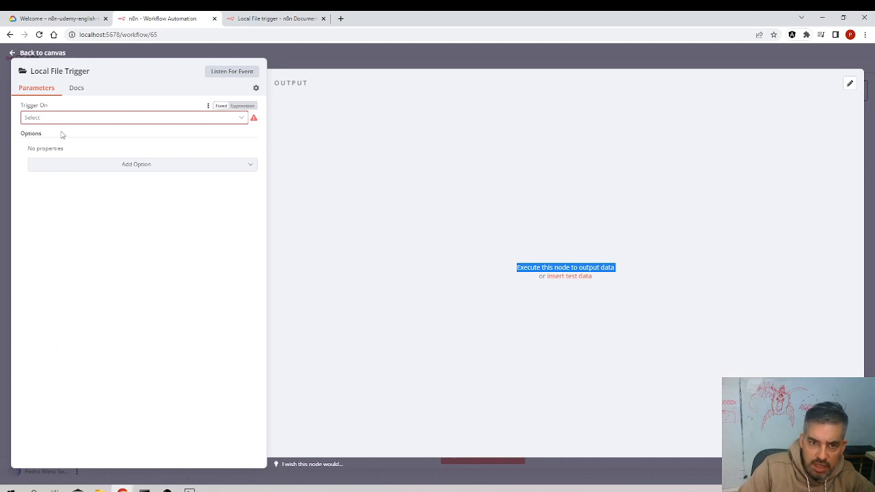
# Step: Switch to the Windows desktop and move all existing folders and the Visual Studio Code shortcut off the visible area
pyautogui.click(824, 16)
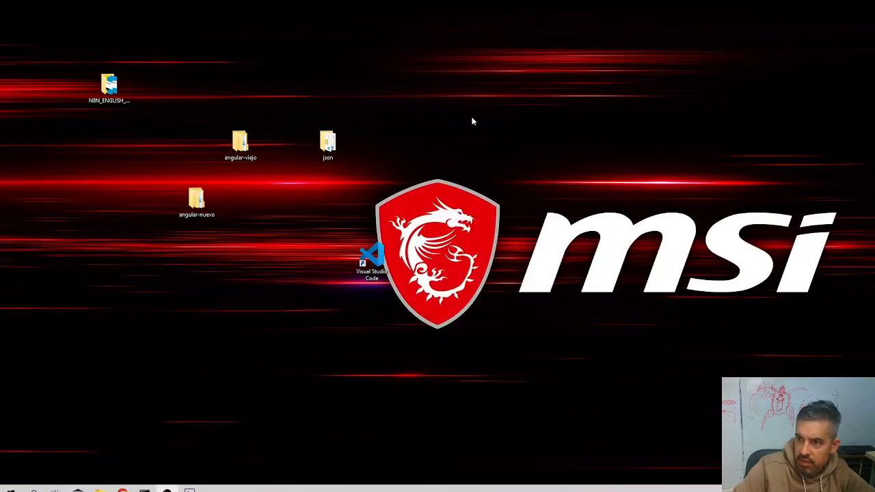
pyautogui.moveTo(93, 52); pyautogui.dragTo(424, 331)
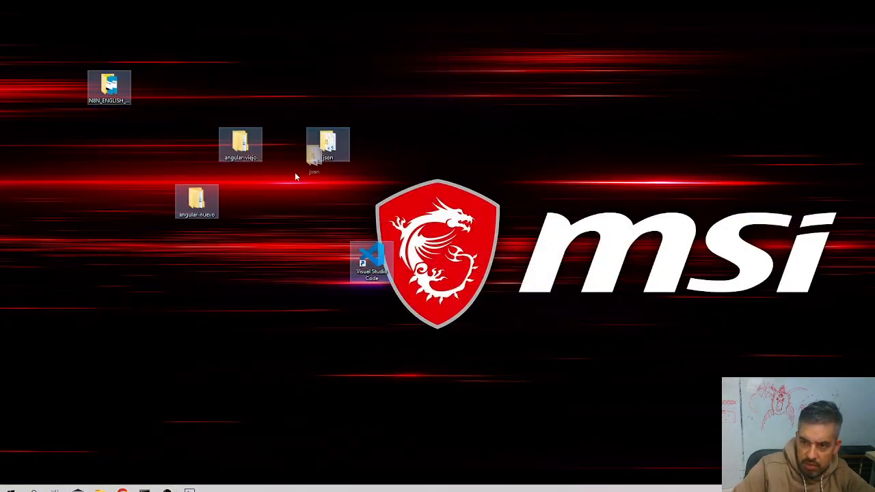
pyautogui.press('Delete')
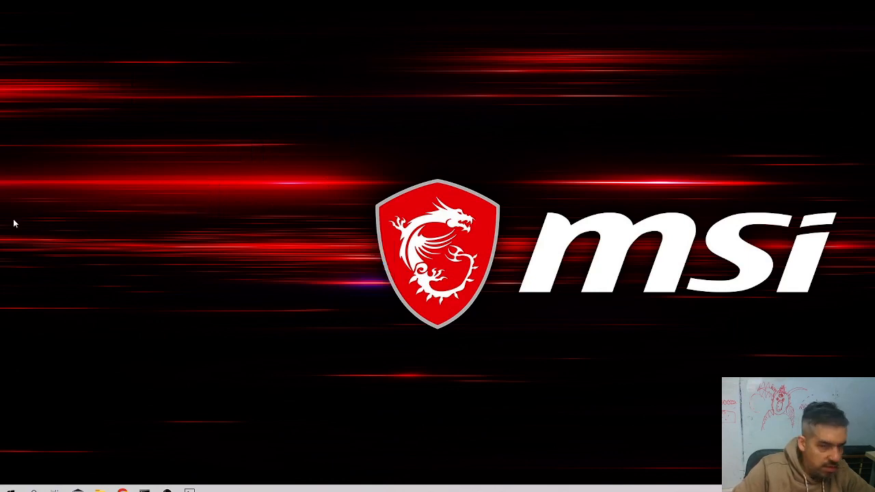
# Step: Create a new folder named imageEditing on the desktop
pyautogui.rightClick(309, 200)
pyautogui.moveTo(362, 324)
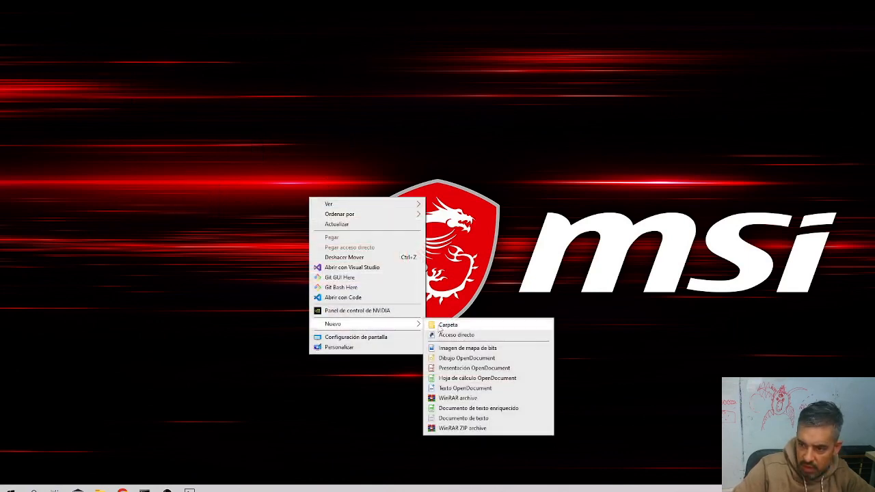
pyautogui.click(448, 327)
pyautogui.write('image')
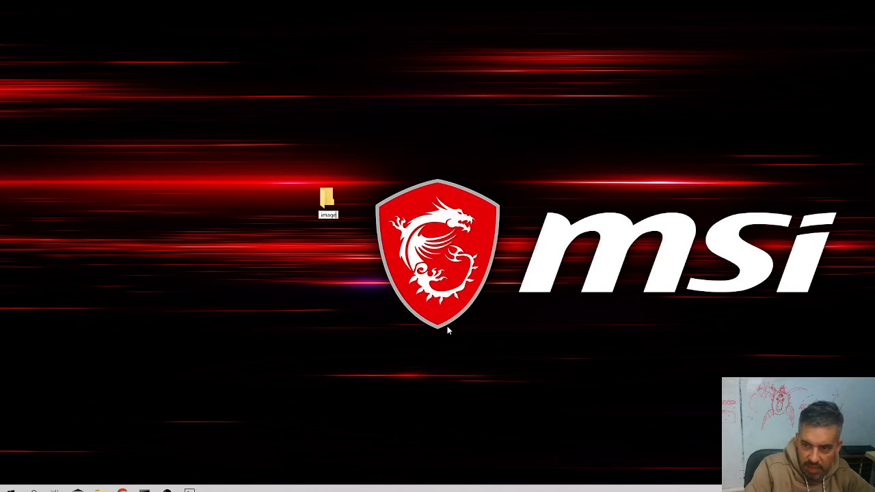
pyautogui.write('nesiting')
pyautogui.press('Return')
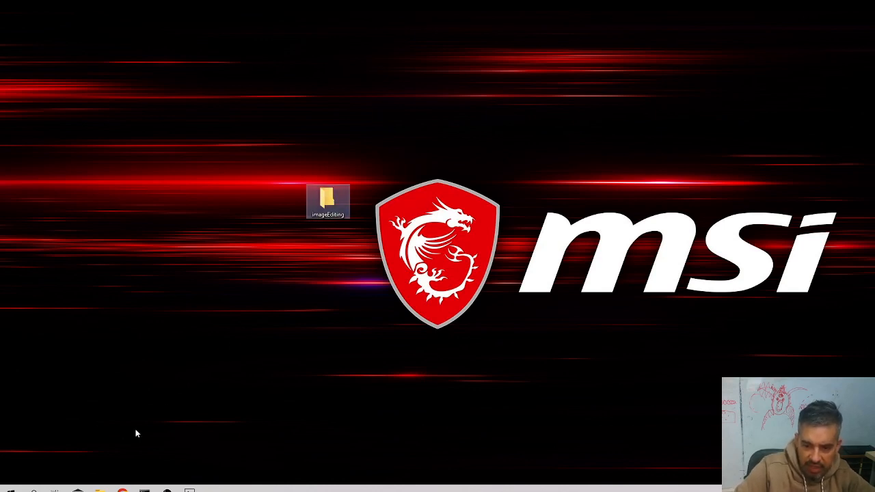
# Step: Switch back to the n8n workflow and set the Local File Trigger's Trigger On to Changes Involving a Specific Folder
pyautogui.moveTo(122, 489)
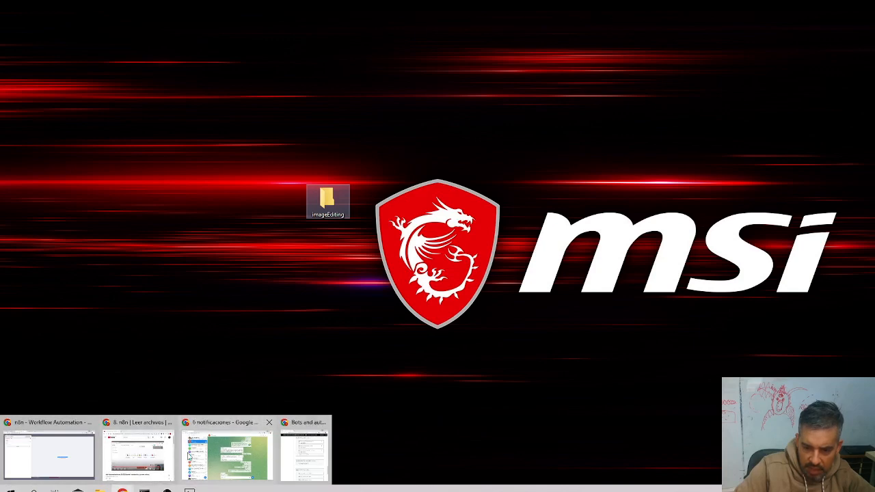
pyautogui.click(153, 460)
pyautogui.moveTo(122, 490)
pyautogui.click(62, 470)
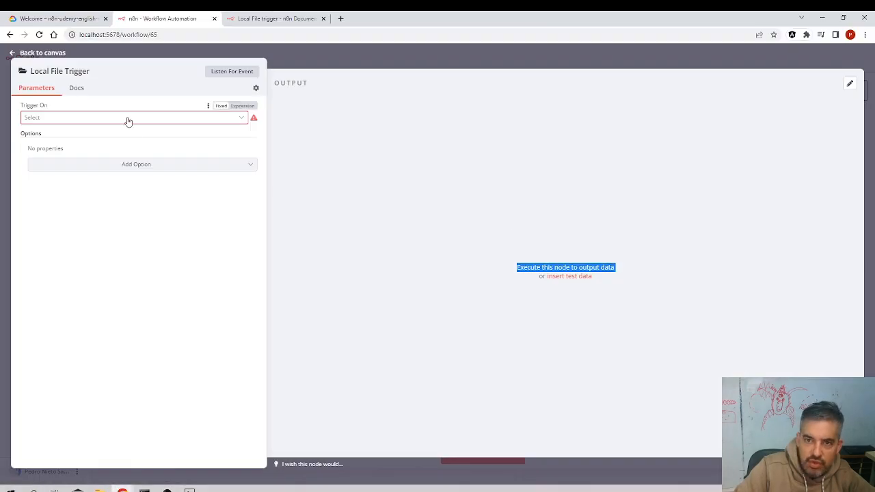
pyautogui.click(103, 120)
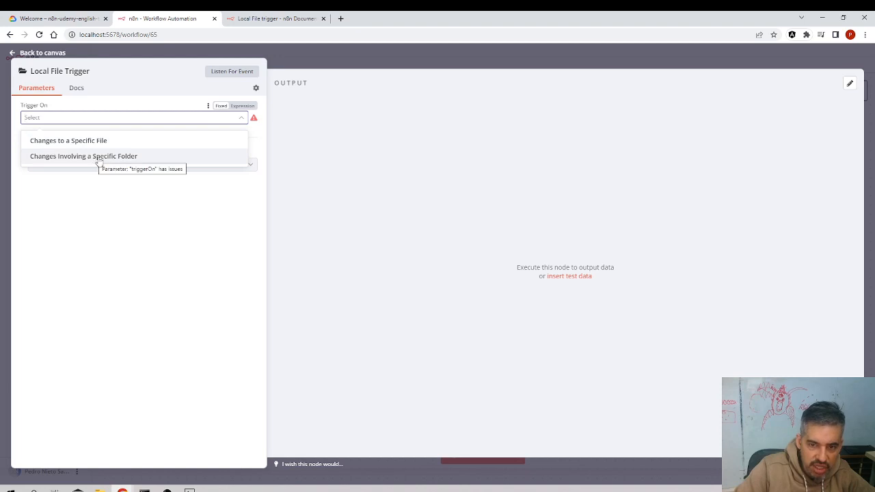
pyautogui.click(106, 157)
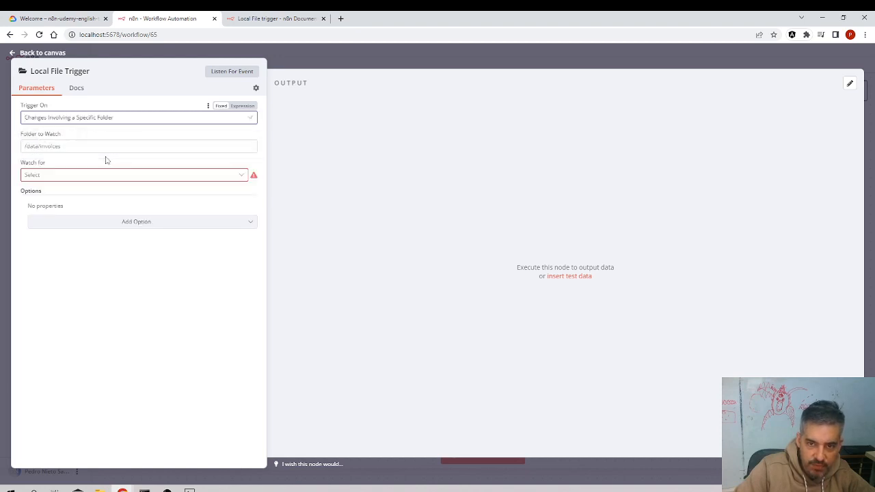
# Step: Go to the desktop, open the imageEditing folder's properties and copy its location path
pyautogui.click(64, 145)
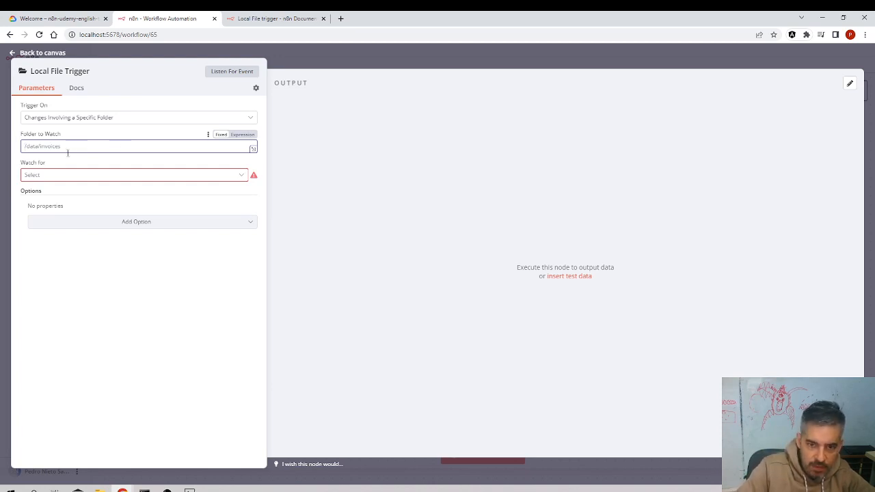
pyautogui.click(823, 18)
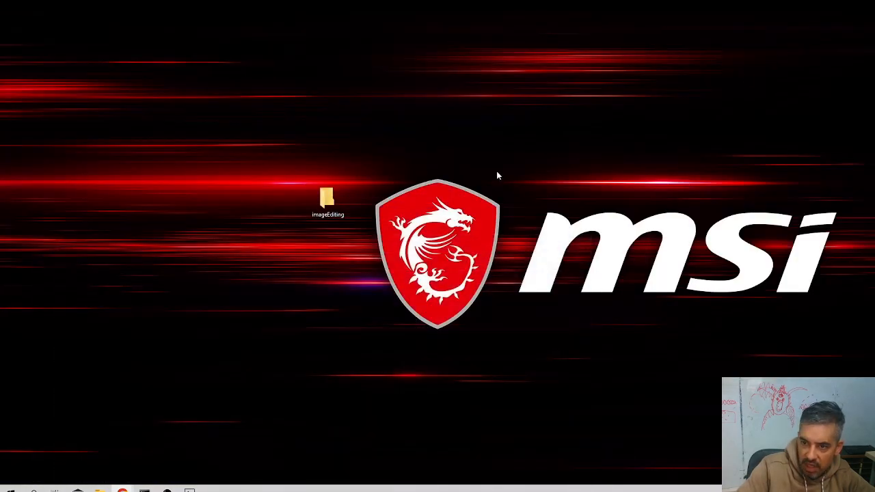
pyautogui.rightClick(329, 198)
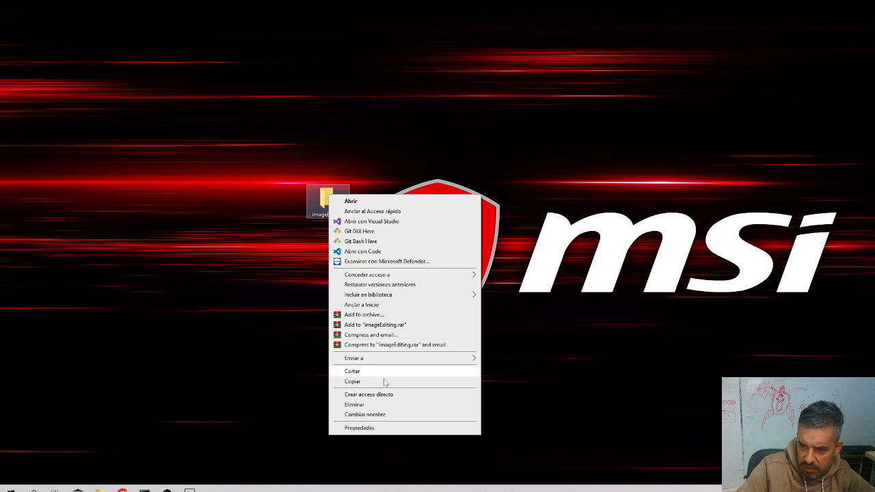
pyautogui.click(387, 428)
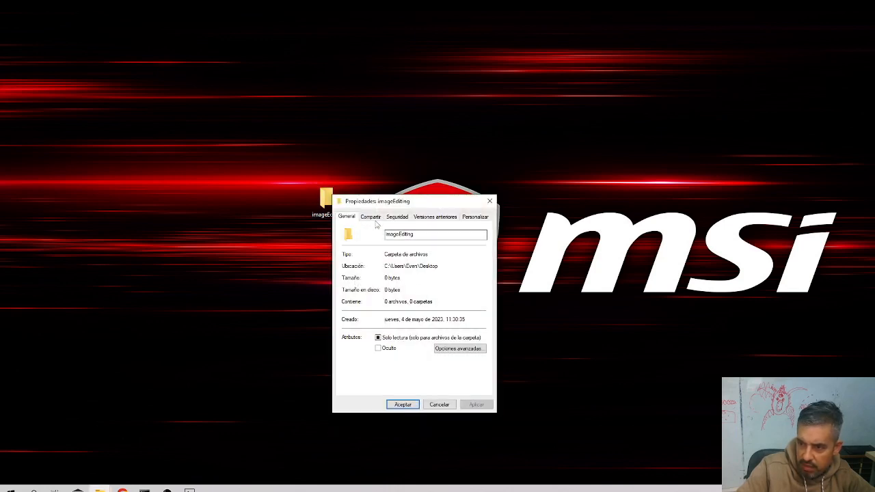
pyautogui.click(475, 217)
pyautogui.click(443, 218)
pyautogui.click(394, 217)
pyautogui.click(368, 217)
pyautogui.click(347, 217)
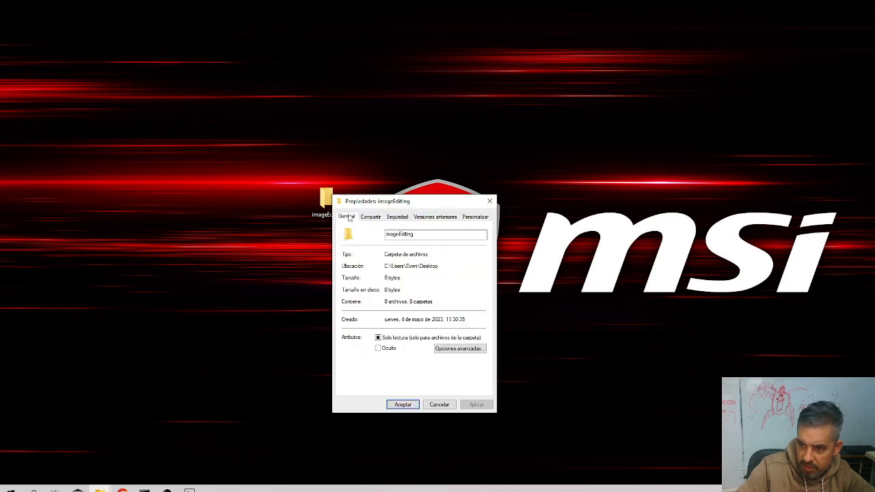
pyautogui.moveTo(440, 266); pyautogui.dragTo(388, 268)
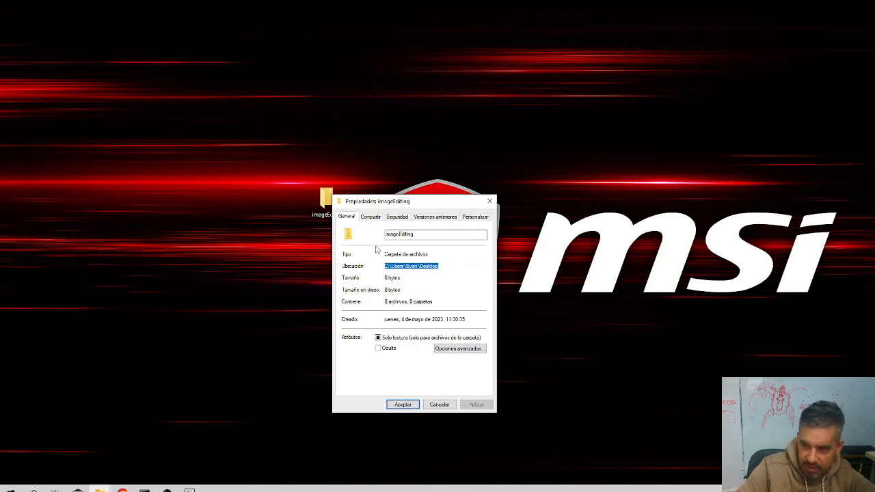
# Step: Return to the n8n workflow and paste the copied desktop path as the Folder to Watch
pyautogui.click(122, 488)
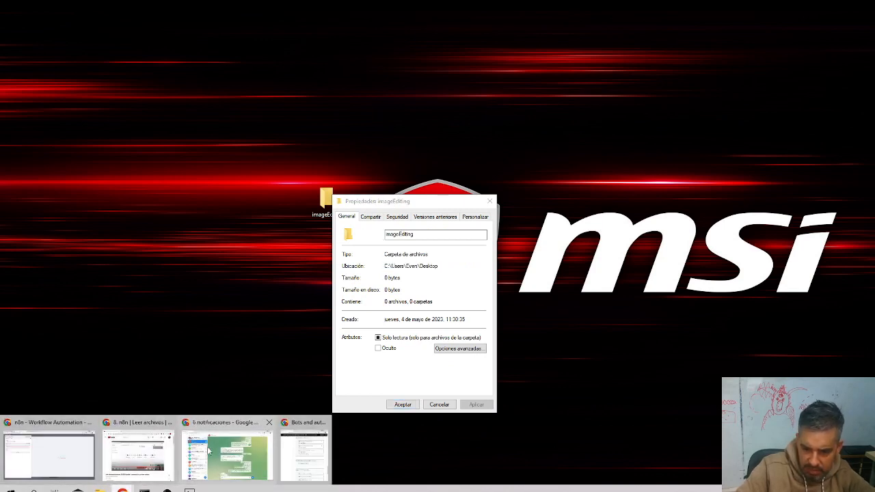
pyautogui.click(48, 453)
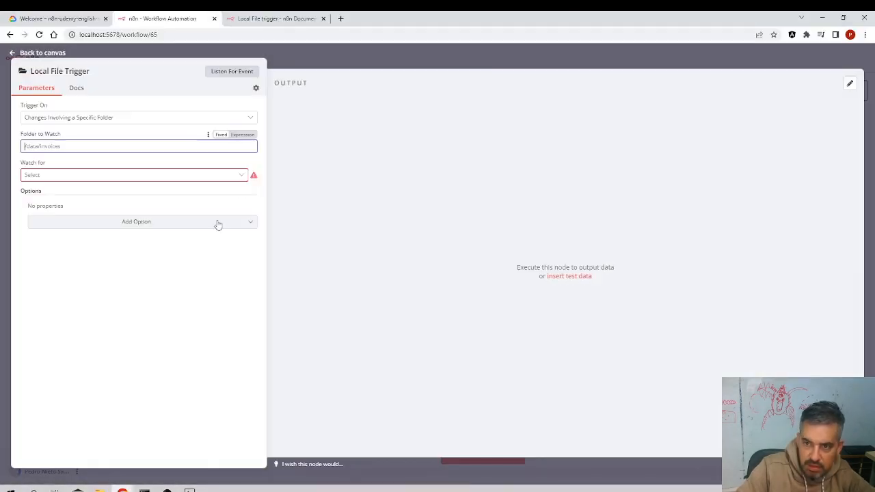
pyautogui.click(140, 149)
pyautogui.write('C:\\Users\\Even\\Desktop')
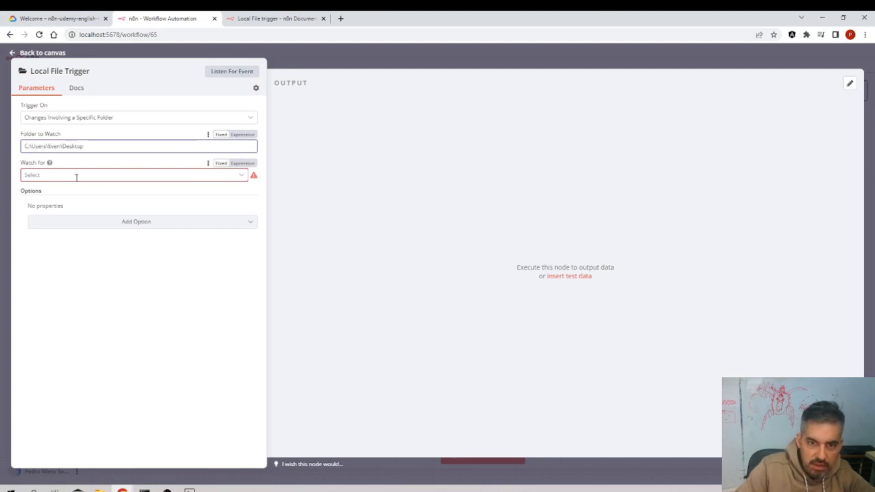
# Step: Set the trigger to watch for File Changed and File Added events
pyautogui.click(77, 176)
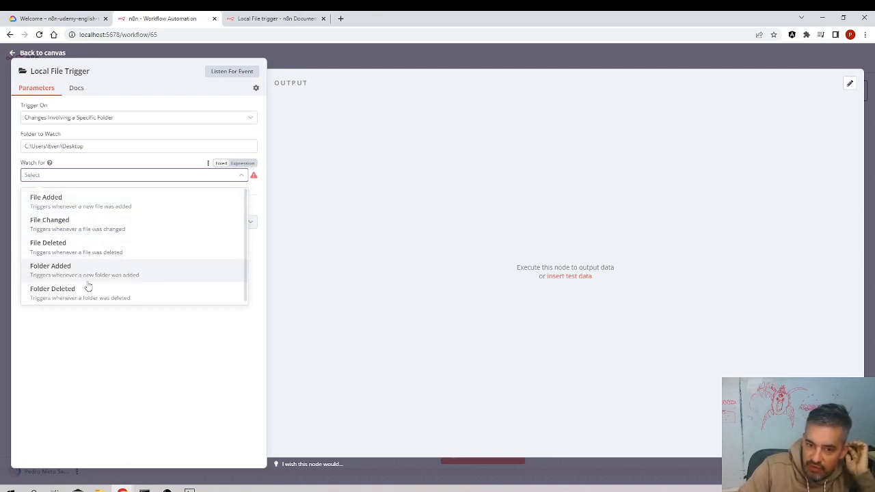
pyautogui.click(114, 227)
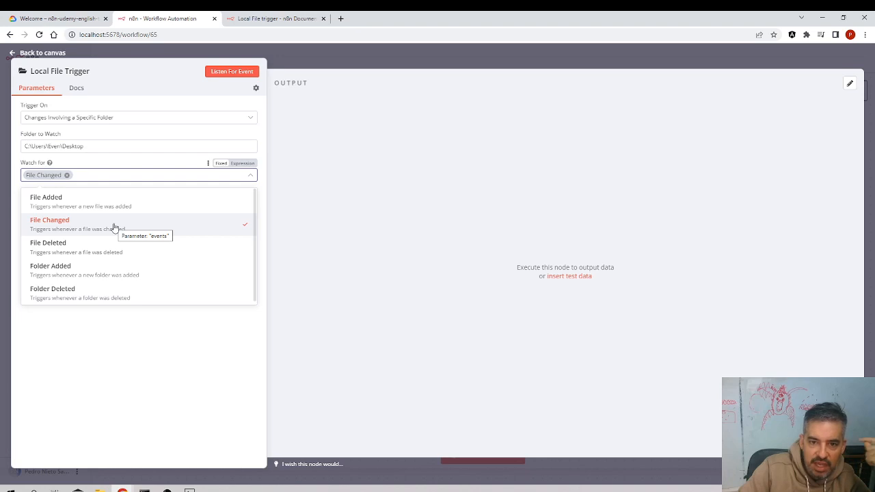
pyautogui.click(115, 207)
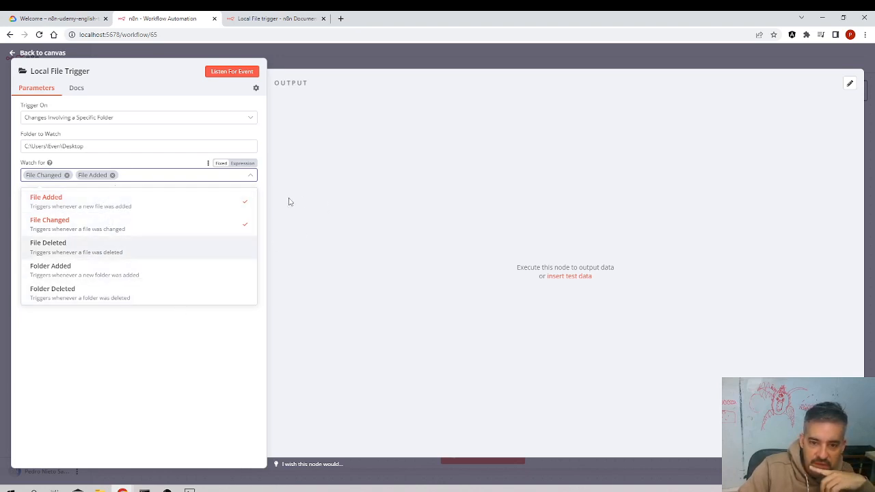
pyautogui.click(337, 209)
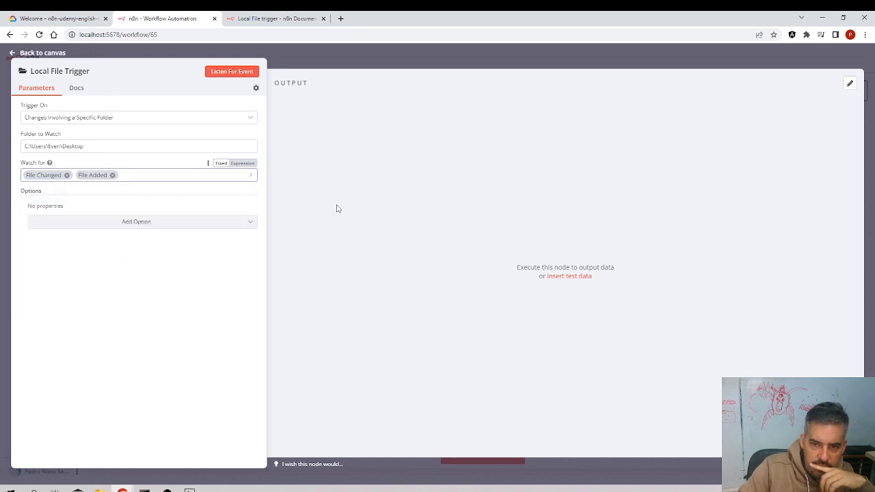
# Step: Add the Include Linked Files/Folders option to the trigger and turn it off
pyautogui.click(148, 223)
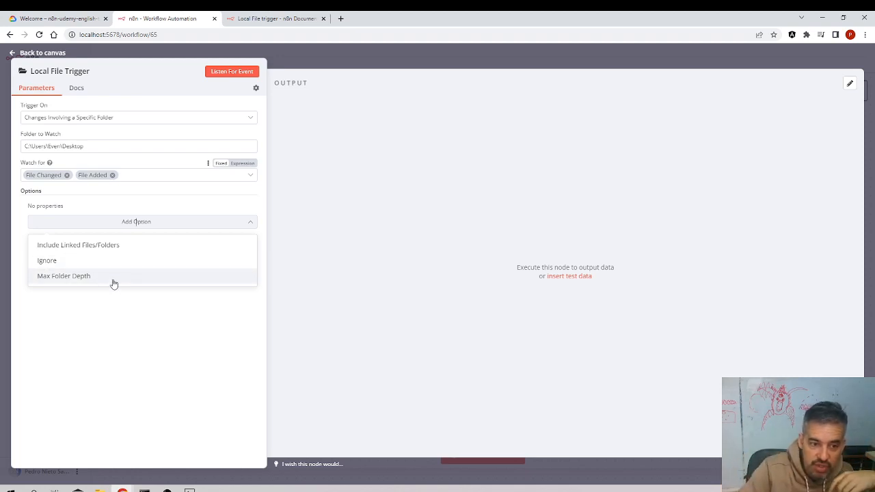
pyautogui.click(131, 250)
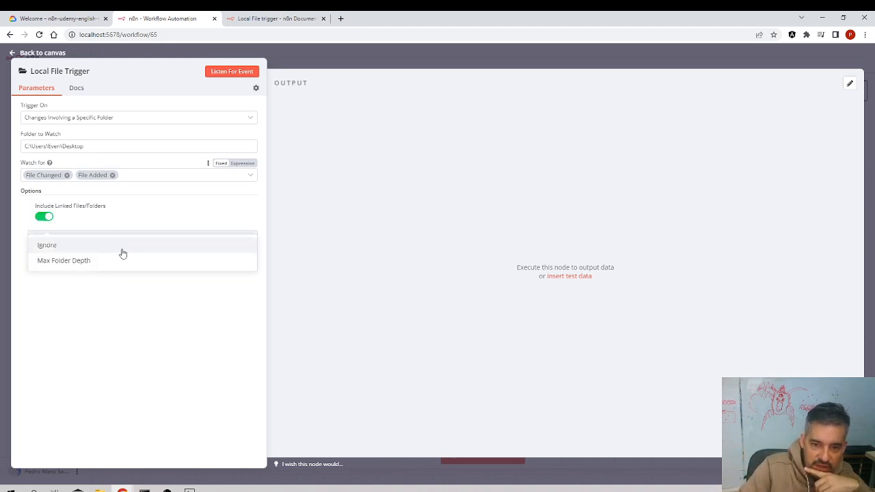
pyautogui.click(44, 218)
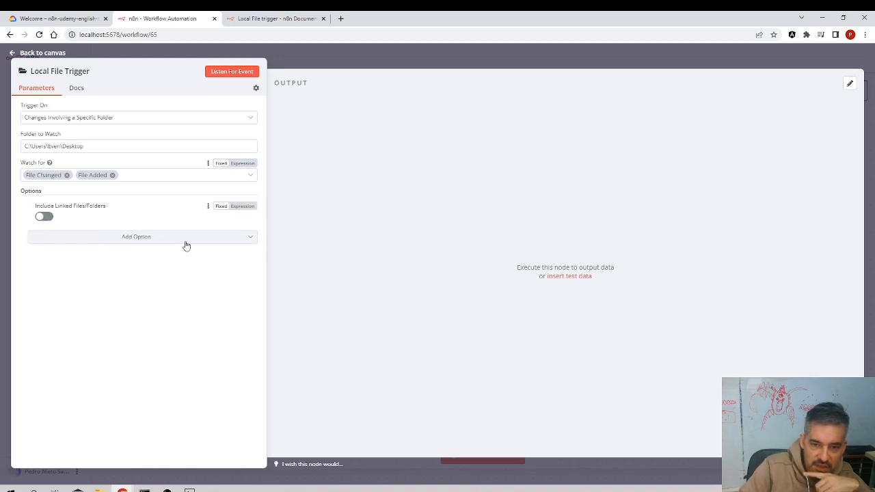
# Step: Start listening for a Local File Trigger event and go back to the workflow canvas
pyautogui.click(243, 74)
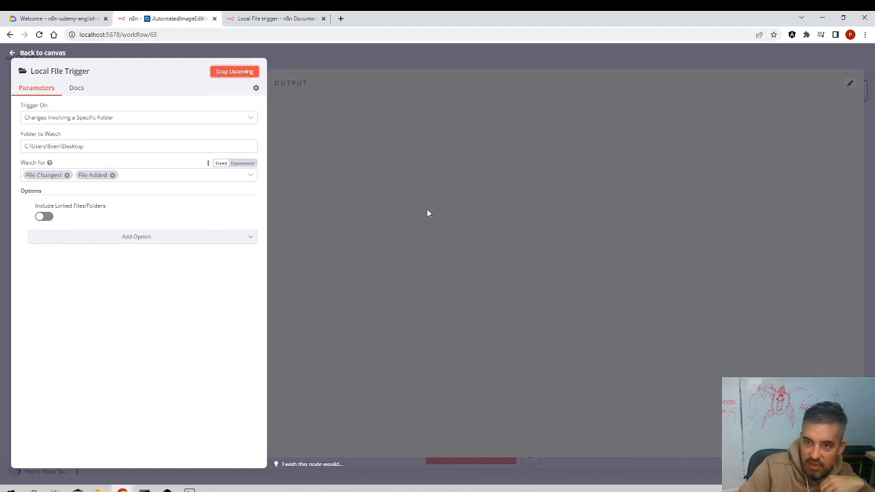
pyautogui.click(39, 52)
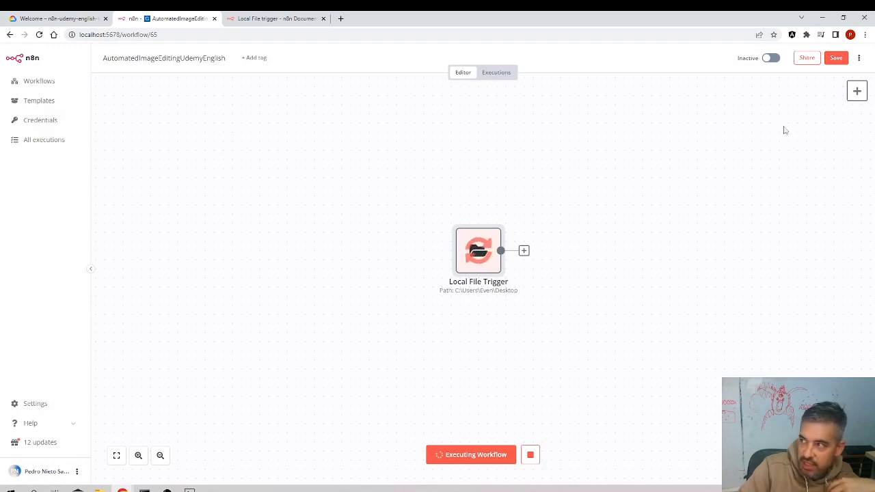
pyautogui.click(843, 19)
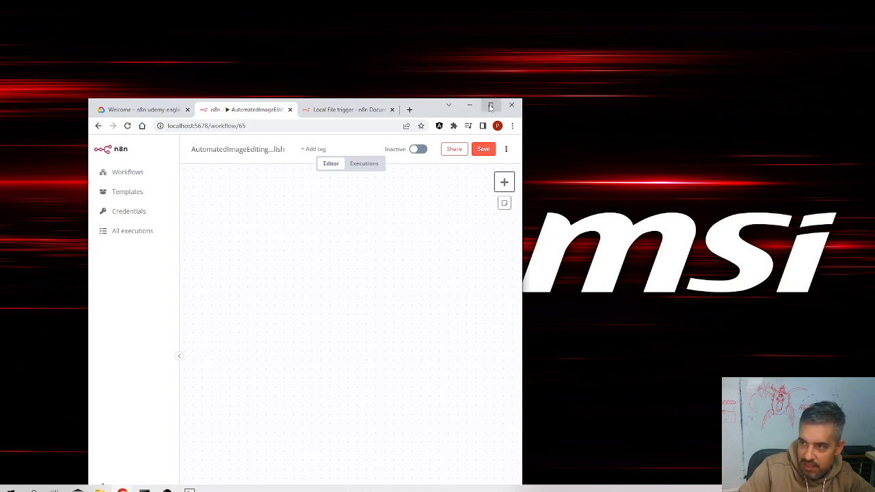
pyautogui.moveTo(432, 113); pyautogui.dragTo(349, 61)
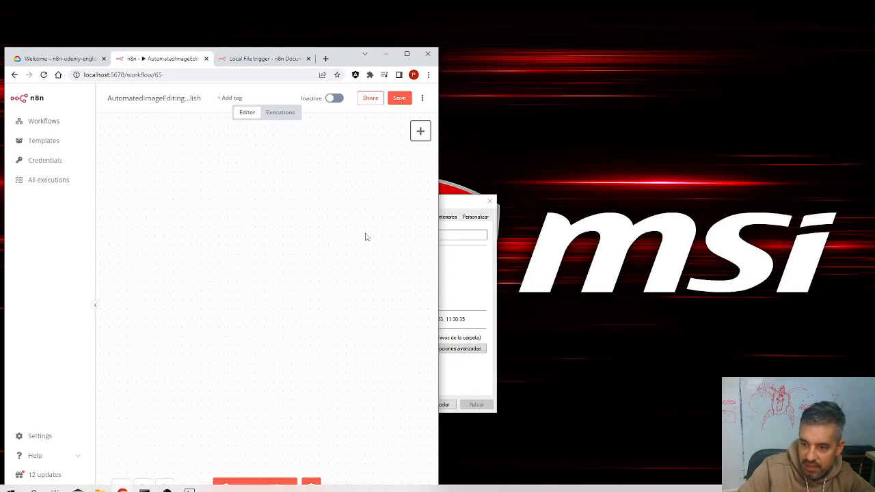
pyautogui.click(407, 53)
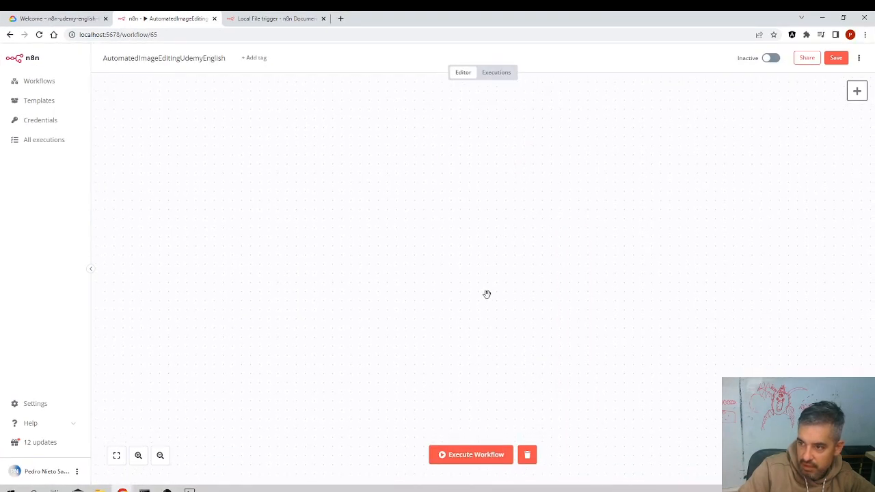
# Step: Find the Local File Trigger node on the canvas, open it and examine the file path in its output
pyautogui.moveTo(487, 295); pyautogui.dragTo(409, 155)
pyautogui.moveTo(502, 317); pyautogui.dragTo(454, 245)
pyautogui.scroll(5, 445, 256)
pyautogui.moveTo(280, 253); pyautogui.dragTo(488, 291)
pyautogui.scroll(1, 393, 279)
pyautogui.moveTo(313, 245); pyautogui.dragTo(348, 267)
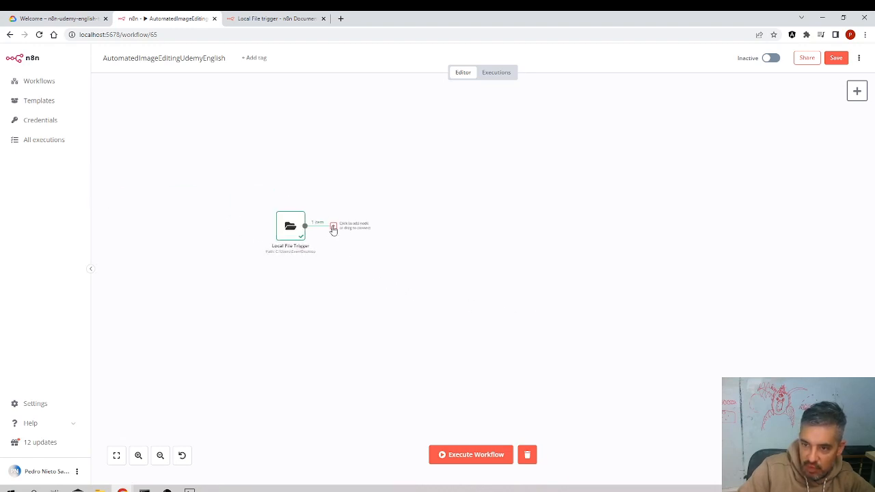
pyautogui.doubleClick(290, 231)
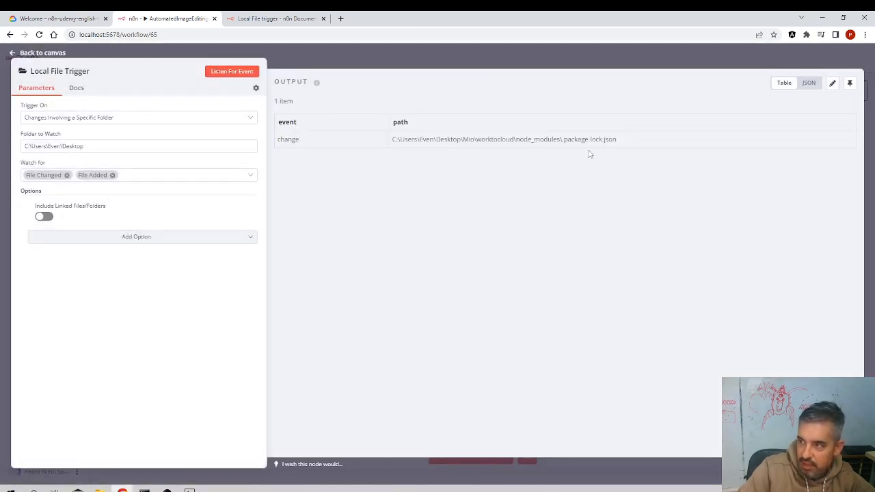
pyautogui.moveTo(633, 142); pyautogui.dragTo(397, 142)
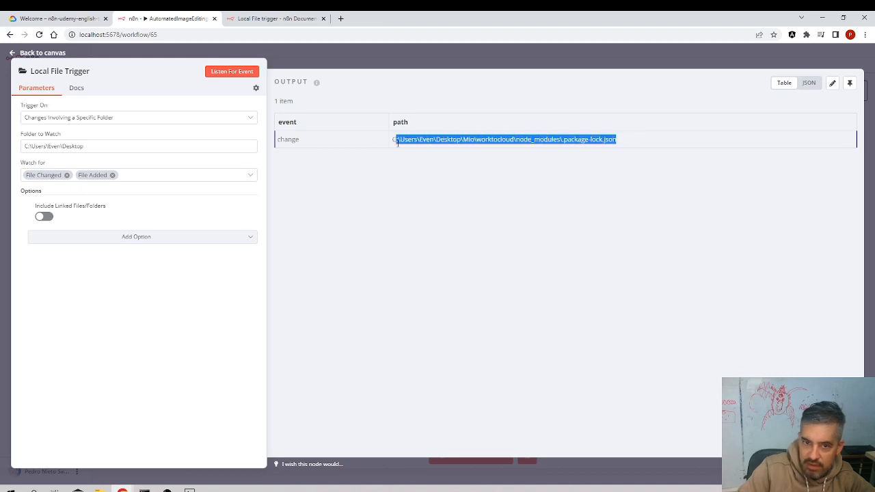
# Step: Append a backslash to the Folder to Watch path, then return to the desktop and close the imageEditing folder's properties
pyautogui.click(100, 146)
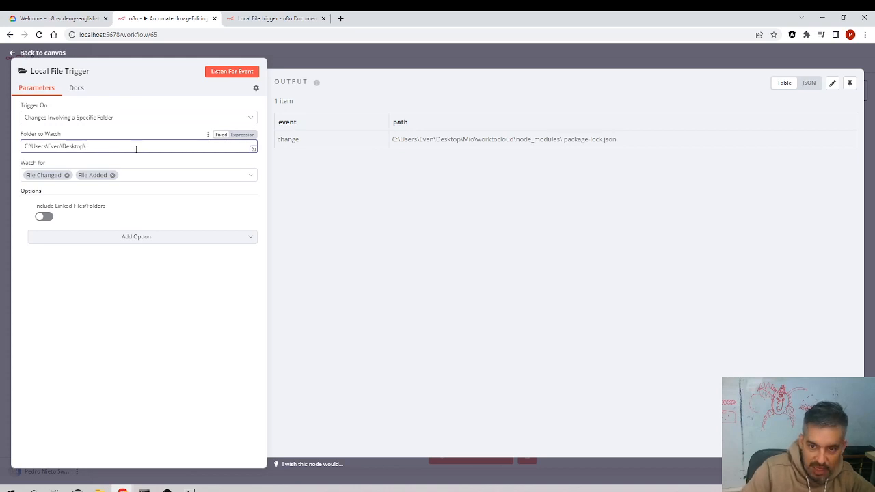
pyautogui.click(822, 18)
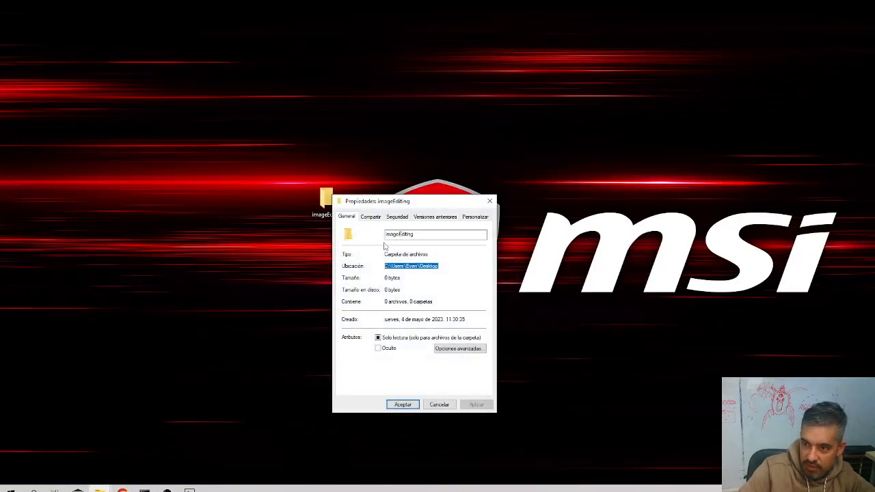
pyautogui.click(438, 266)
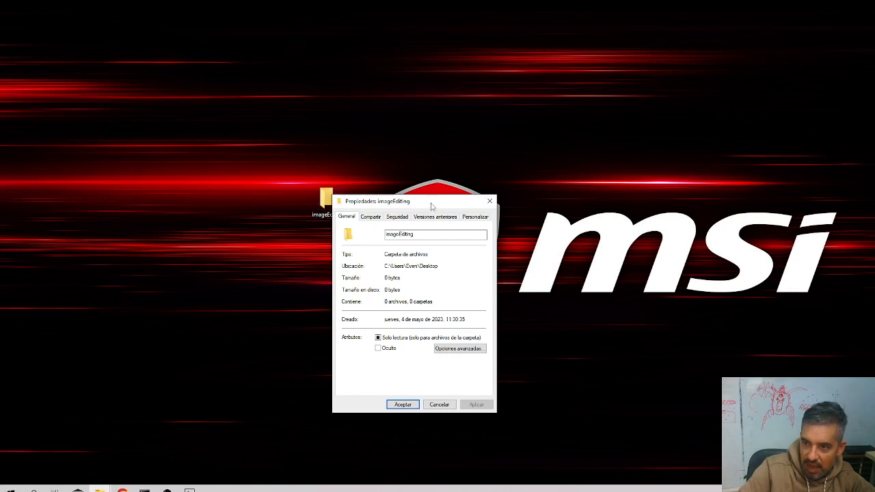
pyautogui.moveTo(349, 203); pyautogui.dragTo(389, 204)
pyautogui.click(328, 199)
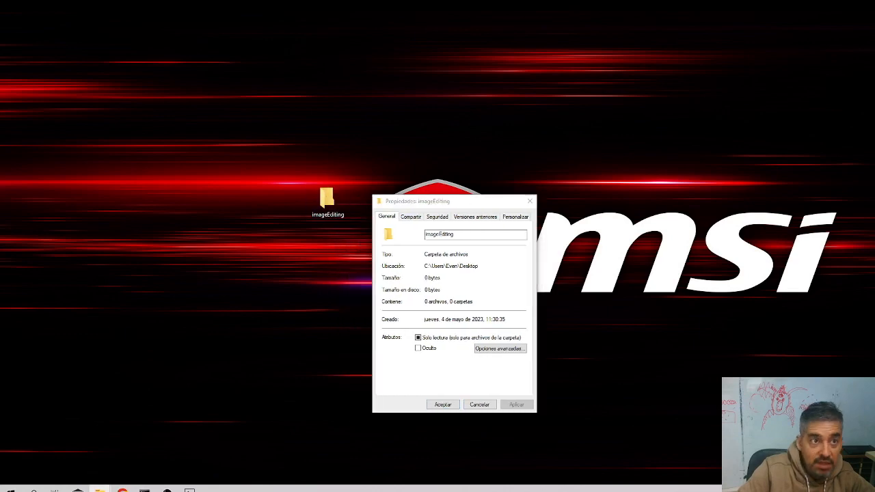
pyautogui.doubleClick(327, 199)
pyautogui.moveTo(245, 129); pyautogui.dragTo(445, 180)
pyautogui.click(655, 177)
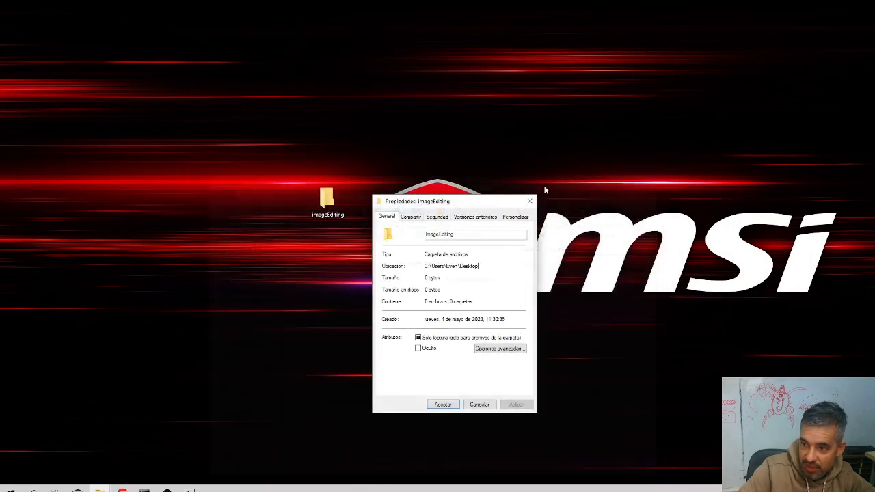
pyautogui.click(530, 201)
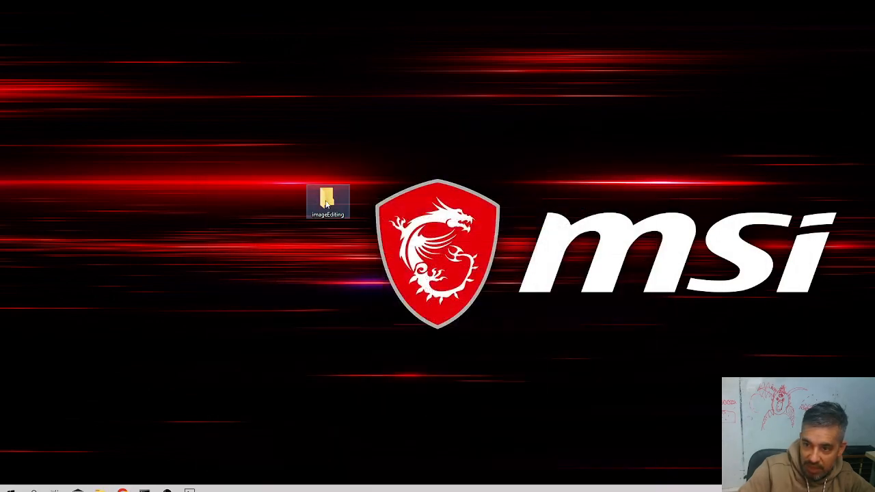
# Step: Open the imageEditing folder in File Explorer and copy its full path
pyautogui.doubleClick(328, 199)
pyautogui.click(411, 247)
pyautogui.hotkey('ctrl', 'c')
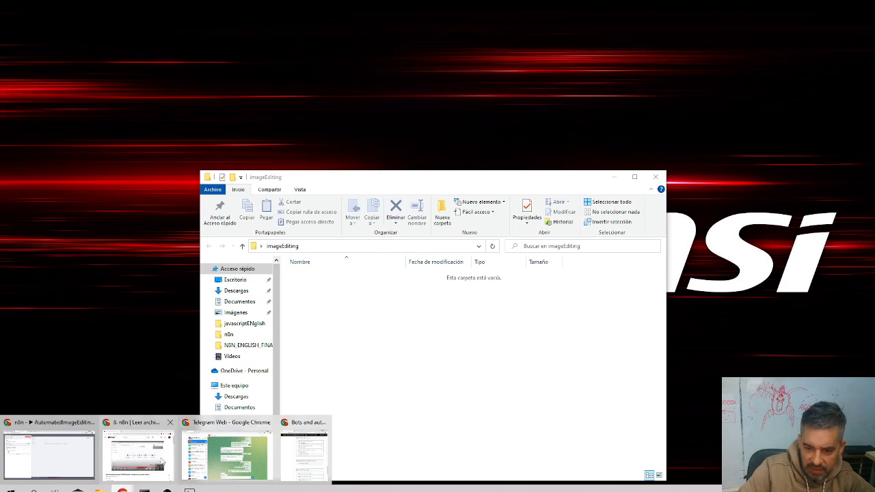
# Step: Switch to n8n, replace the Folder to Watch path with the copied imageEditing folder path, and start listening for an event from the canvas
pyautogui.click(86, 457)
pyautogui.moveTo(144, 148); pyautogui.dragTo(13, 149)
pyautogui.hotkey('ctrl', 'v')
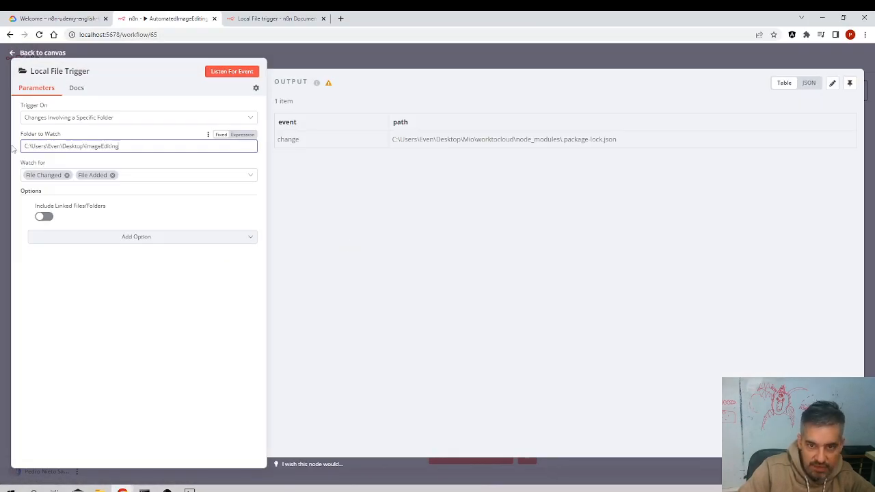
pyautogui.click(216, 74)
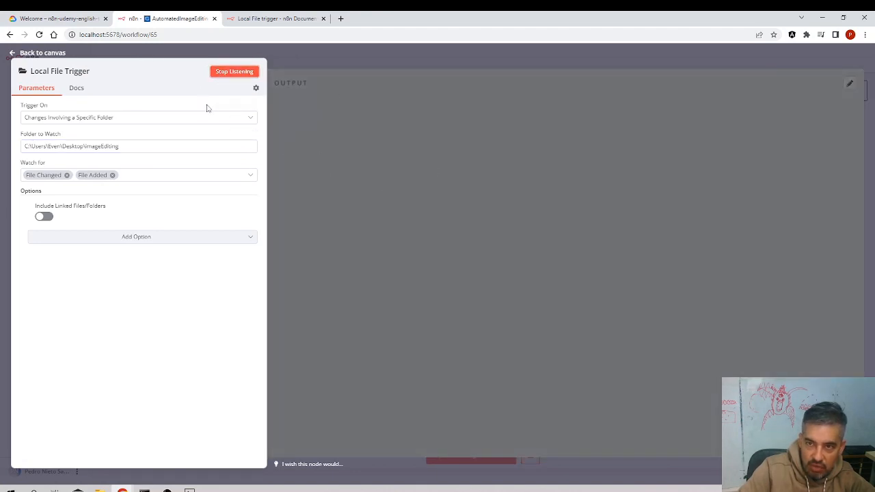
pyautogui.click(52, 54)
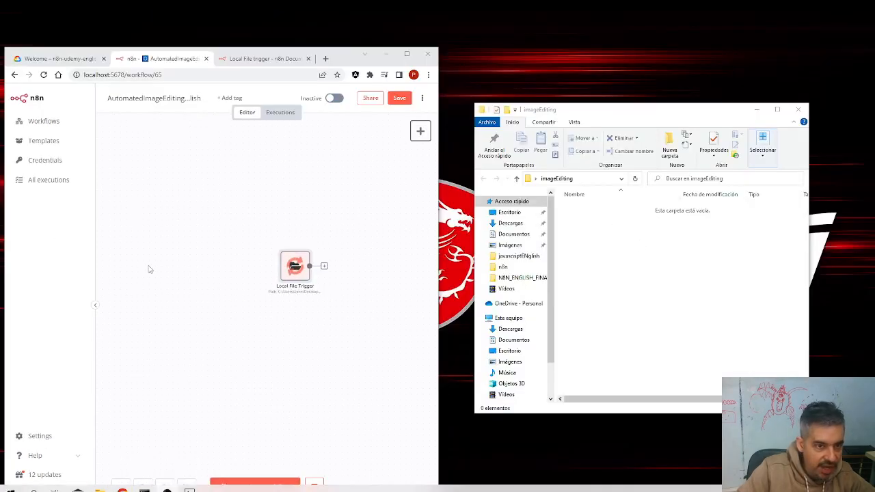
# Step: Paste the copied portada PNG image into the imageEditing folder in File Explorer to fire the trigger
pyautogui.hotkey('alt', 'Tab')
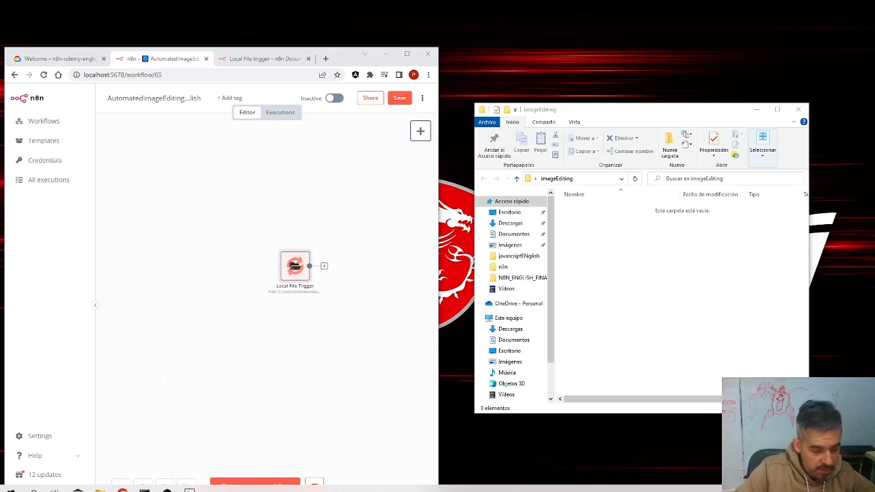
pyautogui.click(777, 310)
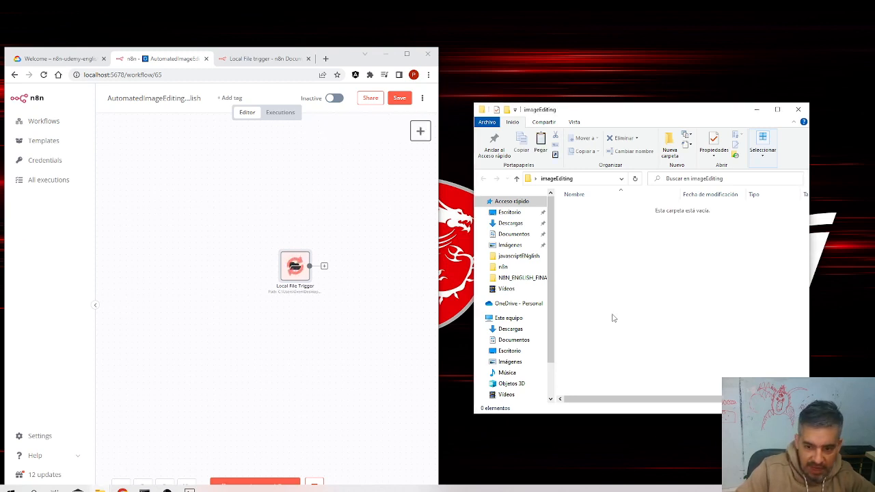
pyautogui.hotkey('ctrl', 'v')
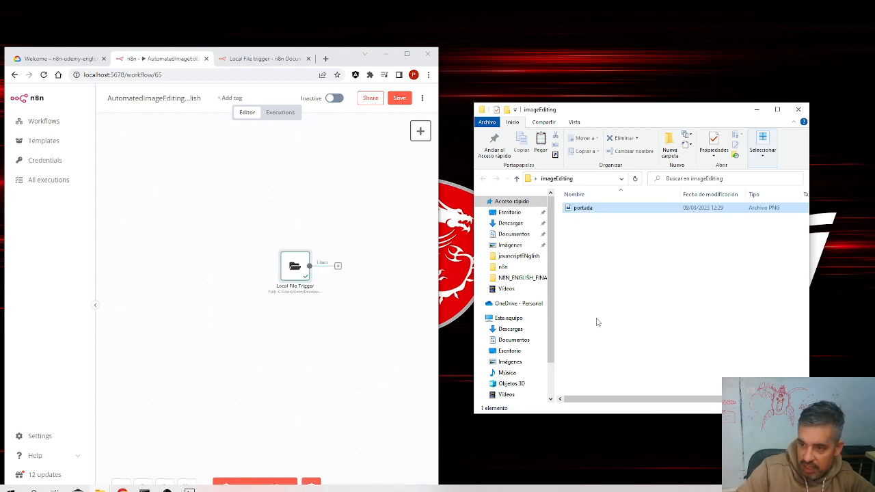
# Step: Open the Local File Trigger node's output, then view the portada image from the imageEditing folder and close it
pyautogui.doubleClick(295, 271)
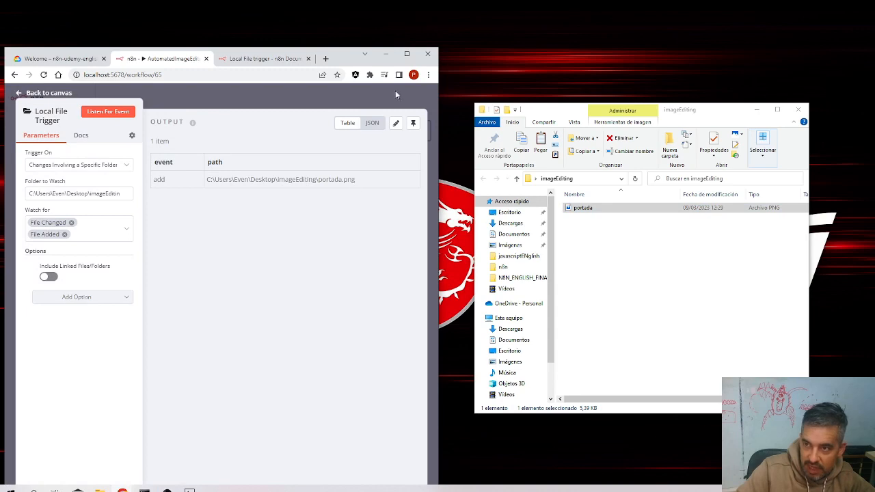
pyautogui.click(577, 208)
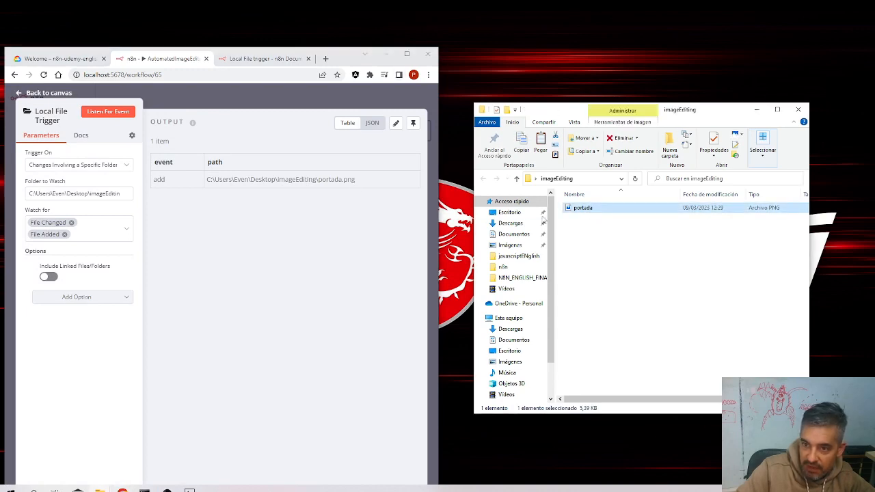
pyautogui.press('Return')
pyautogui.click(858, 14)
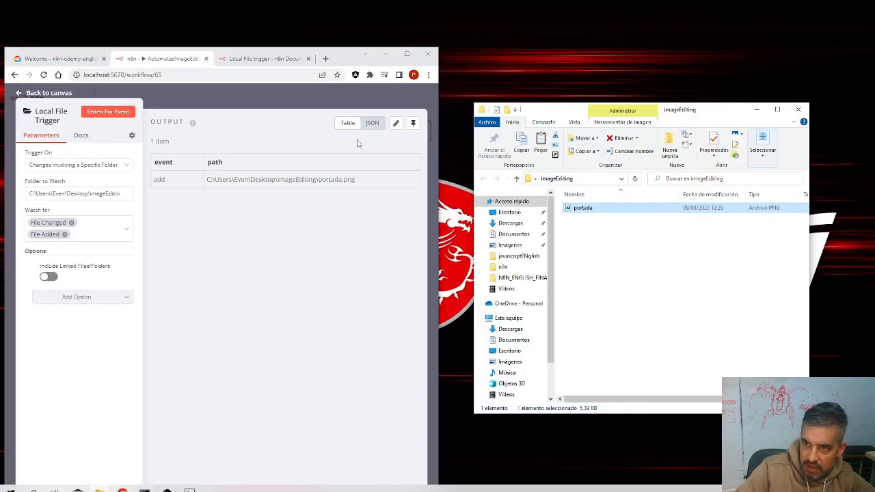
# Step: Maximize the n8n window, examine the trigger's event and path output as table and JSON, then return to the canvas
pyautogui.click(406, 53)
pyautogui.moveTo(555, 142); pyautogui.dragTo(405, 139)
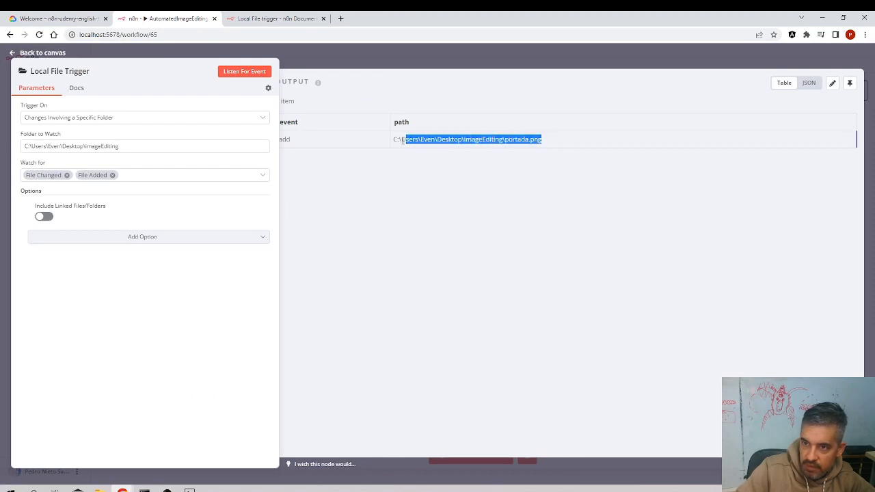
pyautogui.click(808, 84)
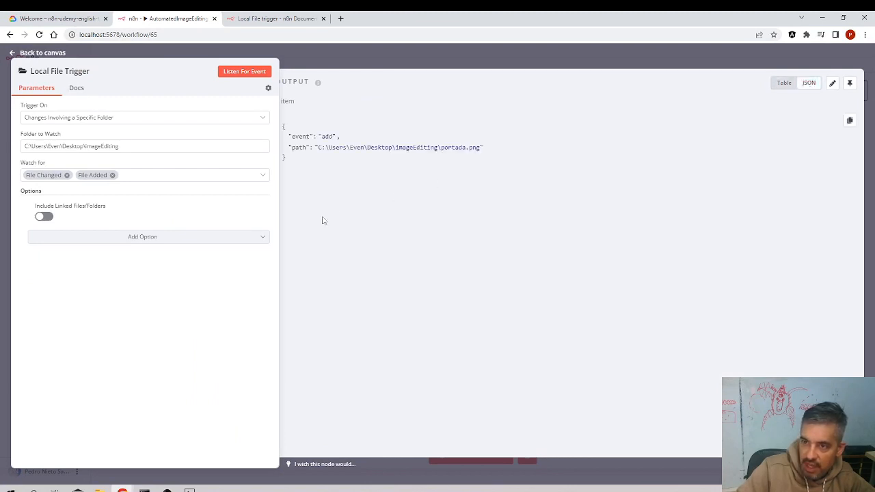
pyautogui.moveTo(490, 151); pyautogui.dragTo(314, 147)
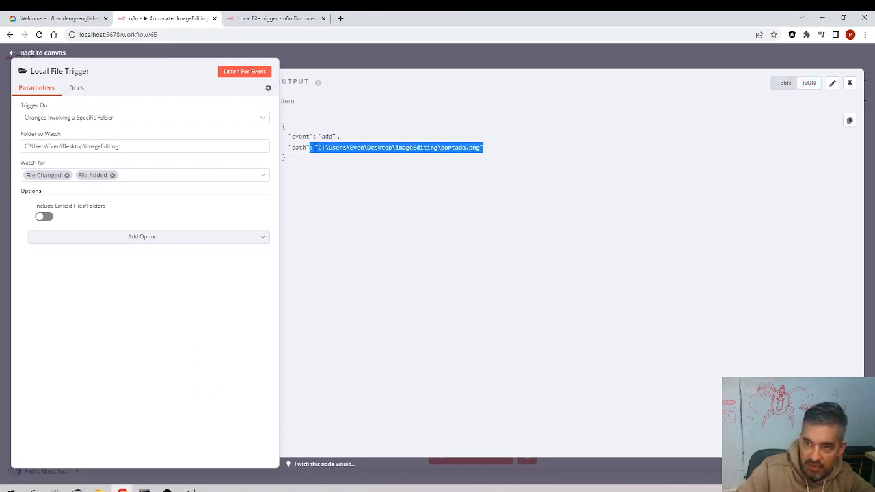
pyautogui.click(333, 147)
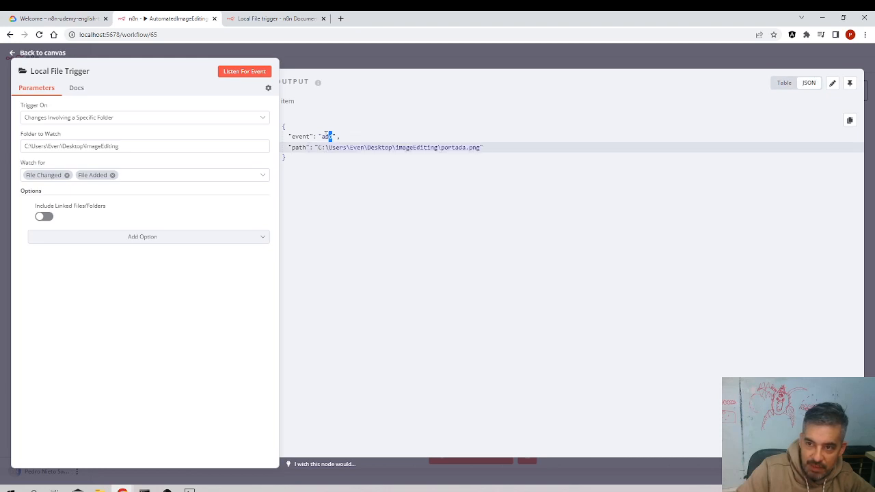
pyautogui.doubleClick(328, 136)
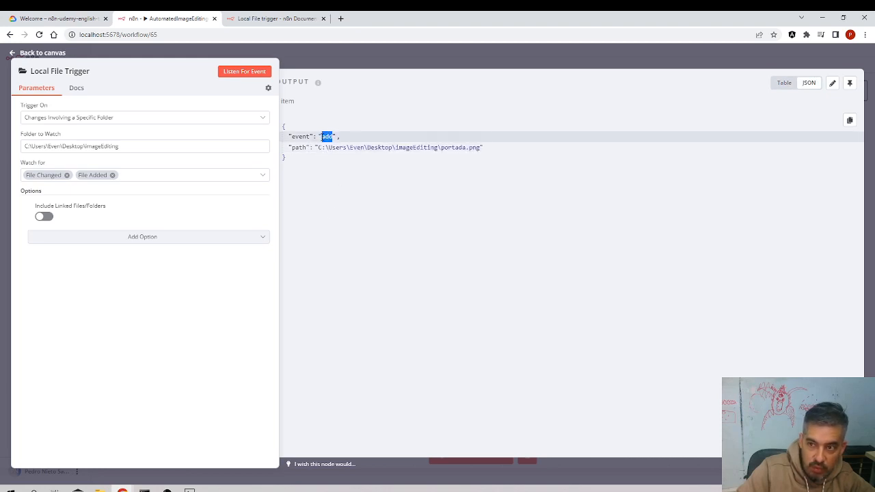
pyautogui.click(326, 62)
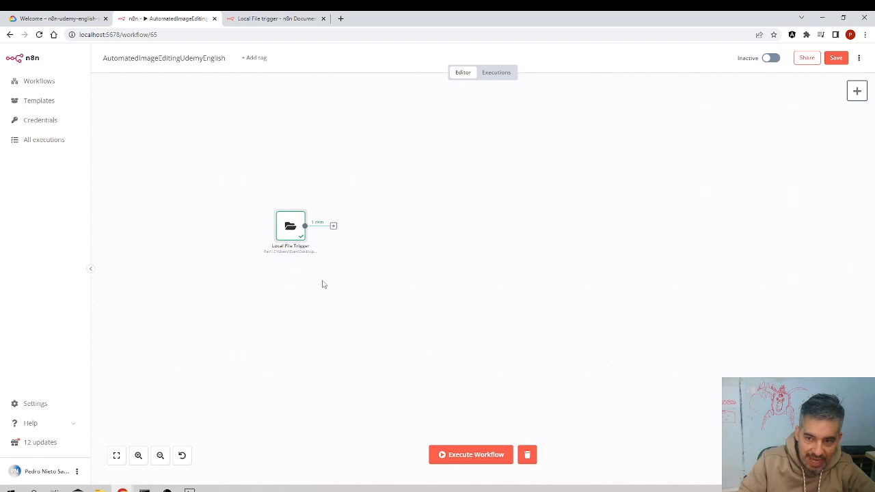
# Step: Add a Google Drive Trigger node to the workflow and place it directly below the Local File Trigger
pyautogui.click(857, 90)
pyautogui.write('dr')
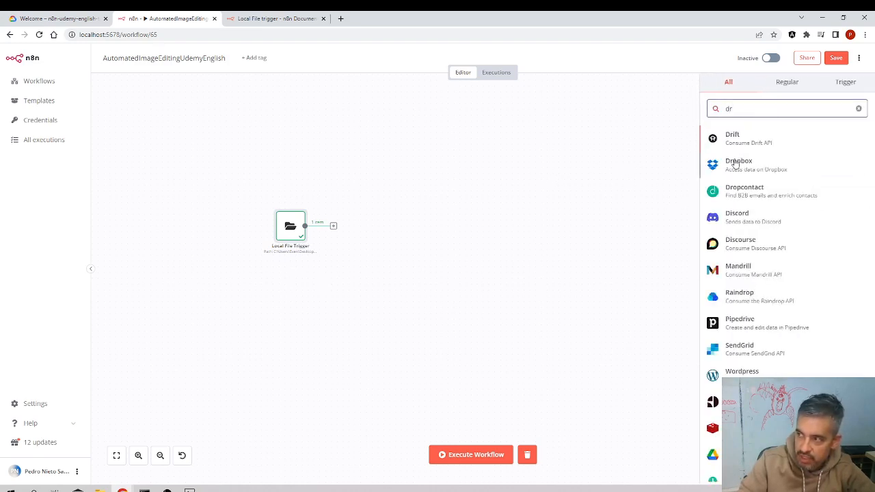
pyautogui.write('ive')
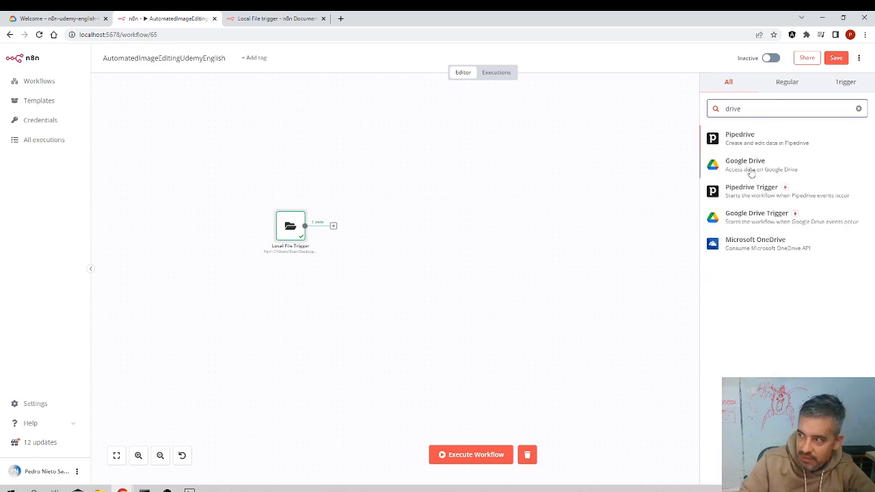
pyautogui.click(761, 215)
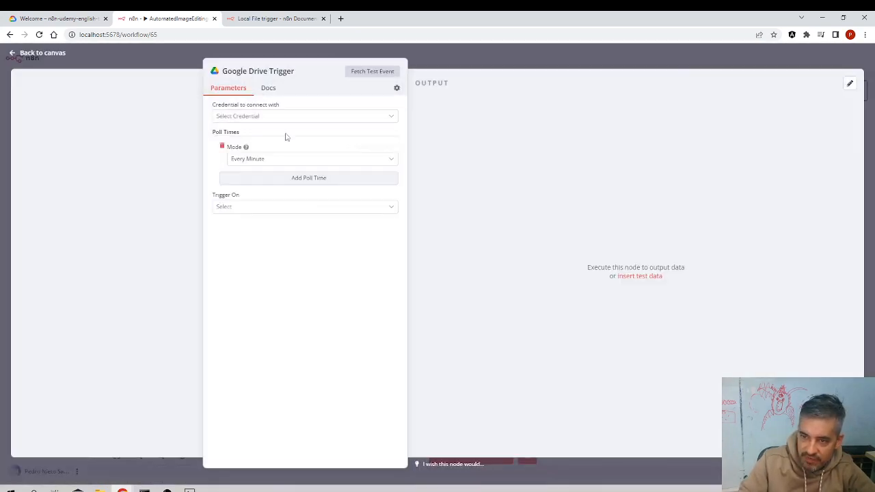
pyautogui.click(184, 52)
pyautogui.moveTo(361, 237); pyautogui.dragTo(298, 290)
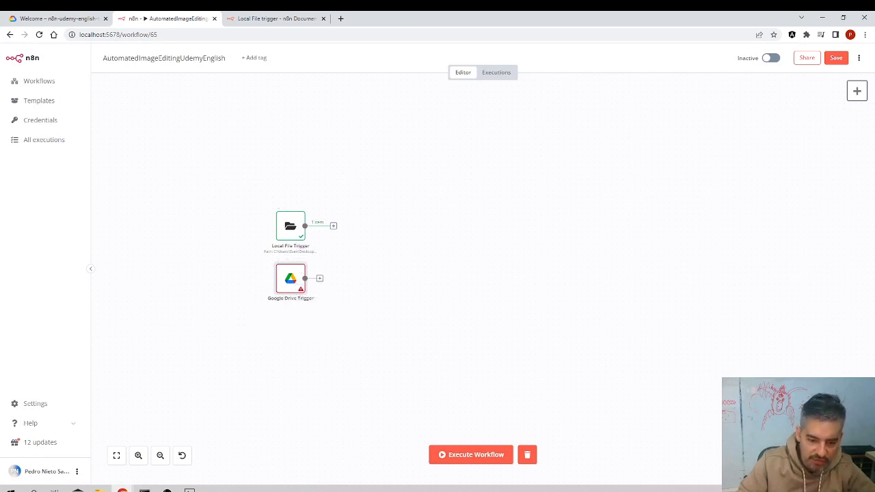
# Step: Switch to Google Drive and create a new folder named imageEditing in Mi unidad
pyautogui.click(168, 489)
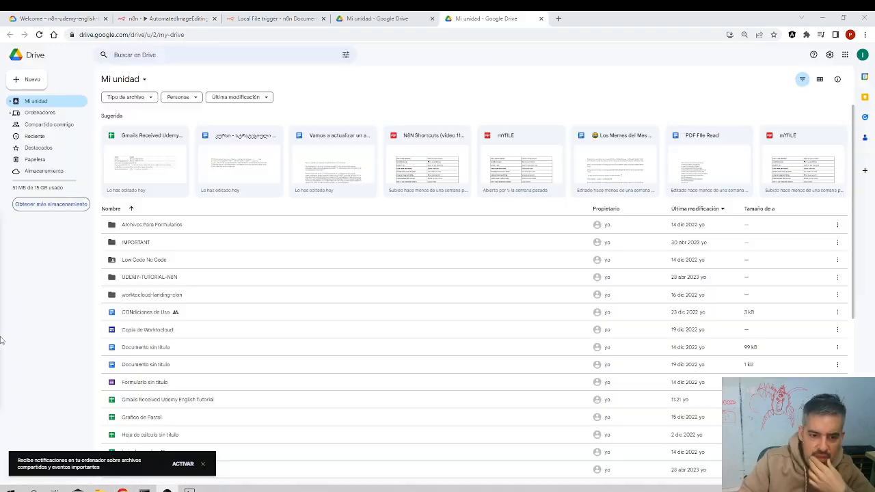
pyautogui.click(32, 80)
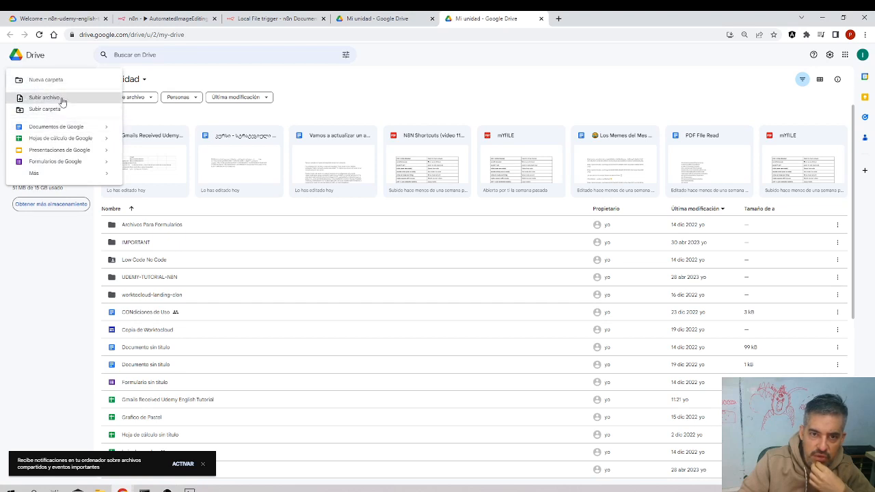
pyautogui.click(63, 82)
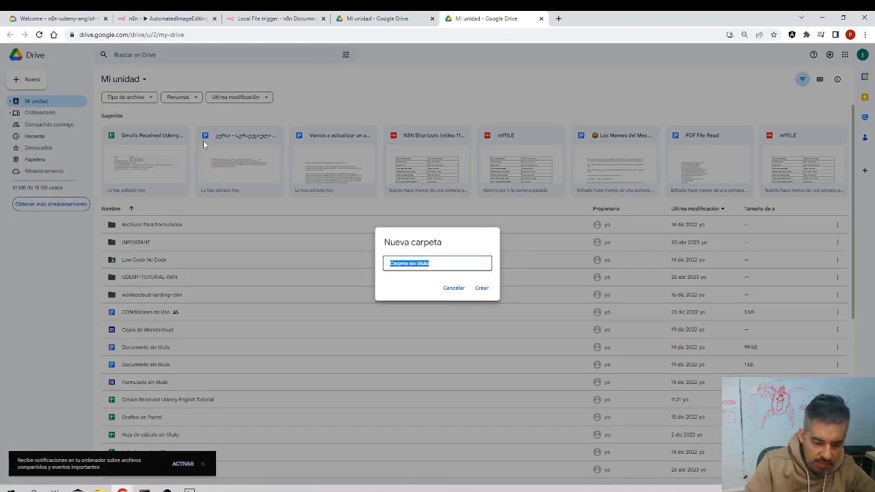
pyautogui.write('imageEditing')
pyautogui.press('Return')
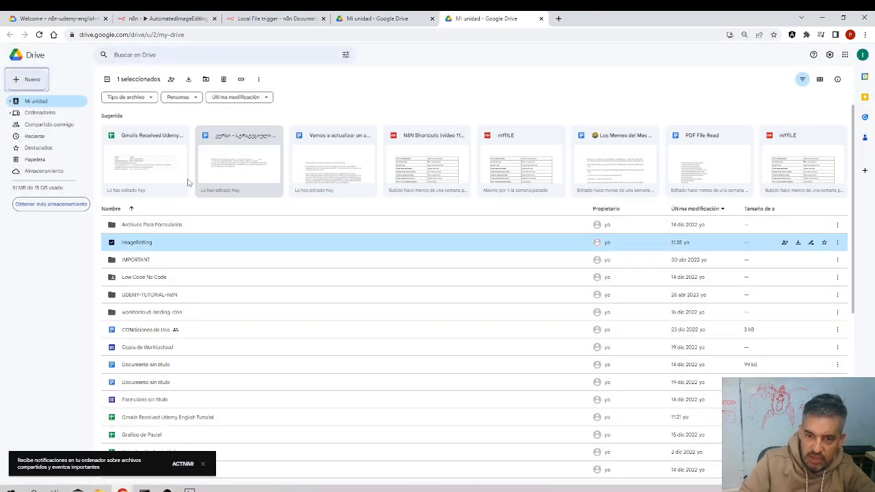
# Step: Open the new imageEditing folder in Google Drive and select the folder ID in its web address
pyautogui.doubleClick(145, 242)
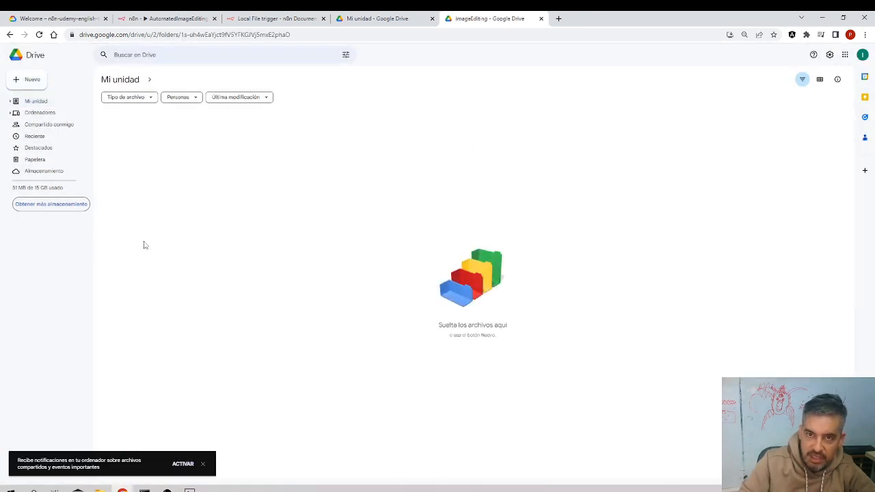
pyautogui.click(300, 34)
pyautogui.moveTo(287, 35); pyautogui.dragTo(182, 35)
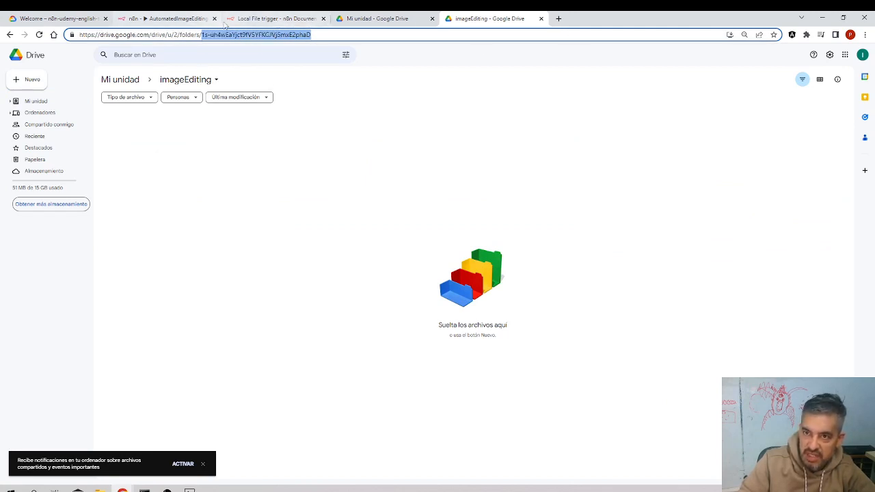
# Step: Return to n8n and set the Google Drive Trigger's credential to Google Drive Udemy English Tutorial with poll mode Every Minute
pyautogui.click(268, 18)
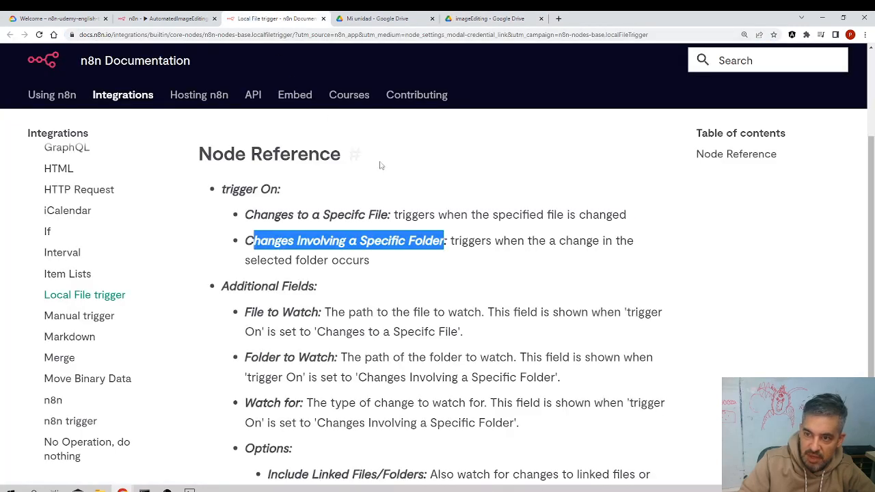
pyautogui.click(148, 18)
pyautogui.doubleClick(294, 284)
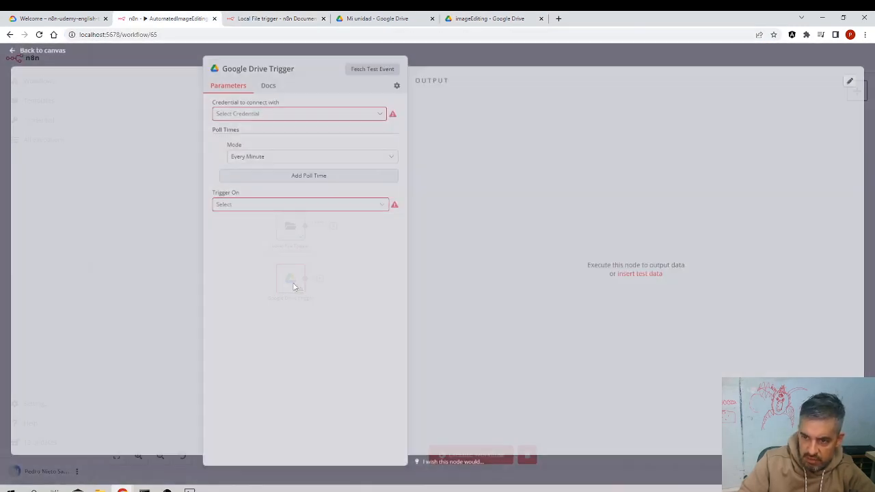
pyautogui.click(264, 117)
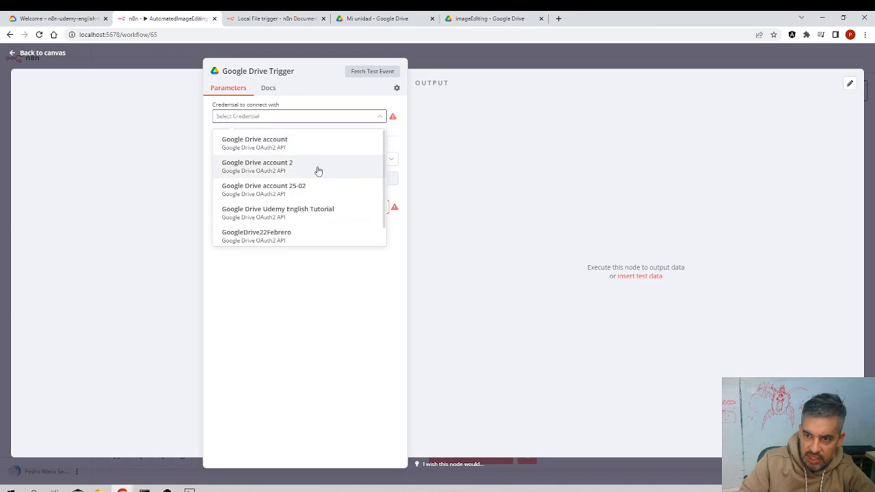
pyautogui.click(297, 213)
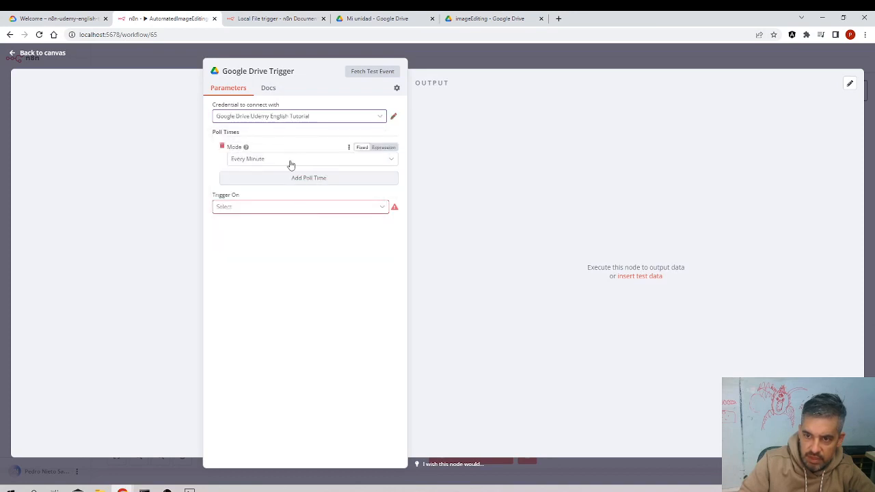
pyautogui.click(268, 162)
pyautogui.click(271, 182)
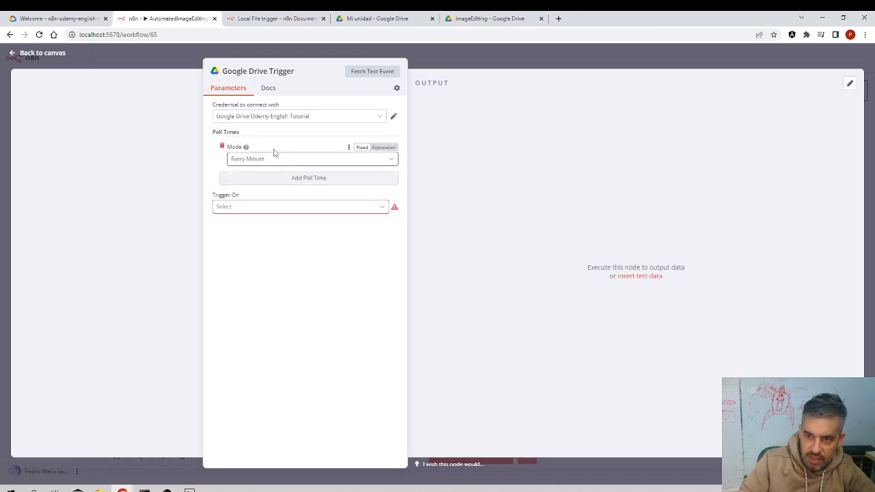
# Step: Set the Google Drive Trigger to fire on Changes Involving a Specific Folder, choosing the imageEditing folder and watching for File Created
pyautogui.click(238, 207)
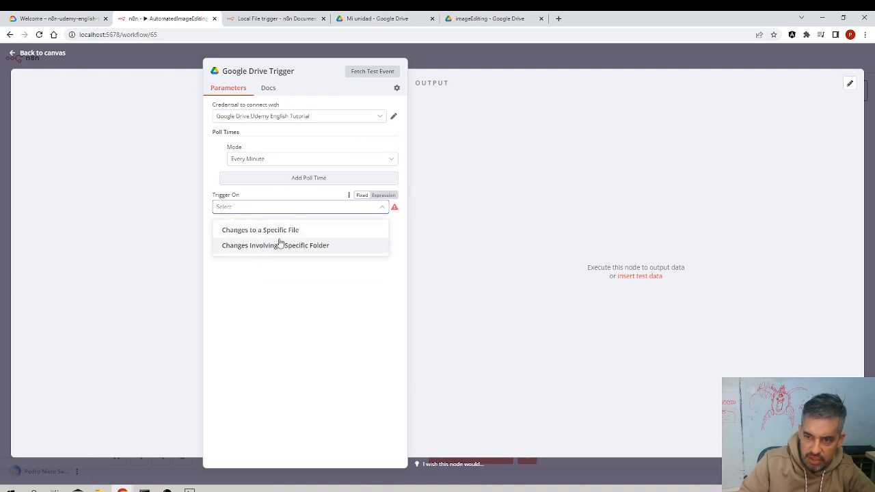
pyautogui.click(283, 246)
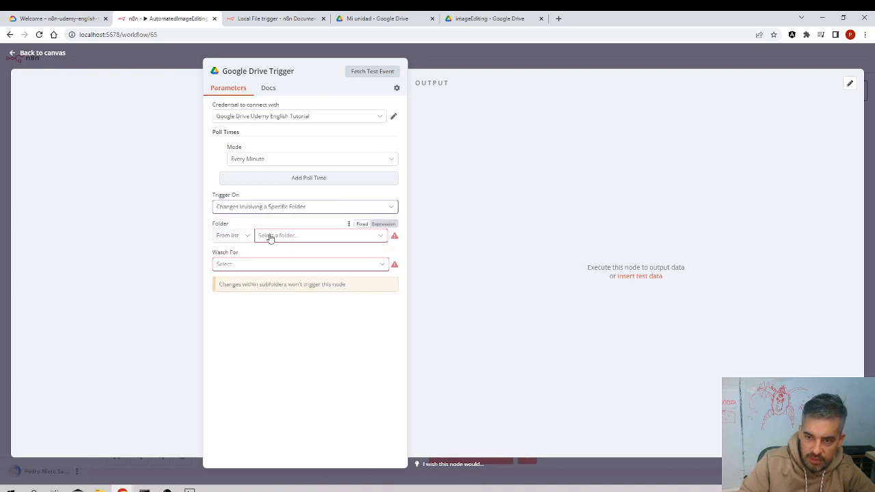
pyautogui.click(279, 236)
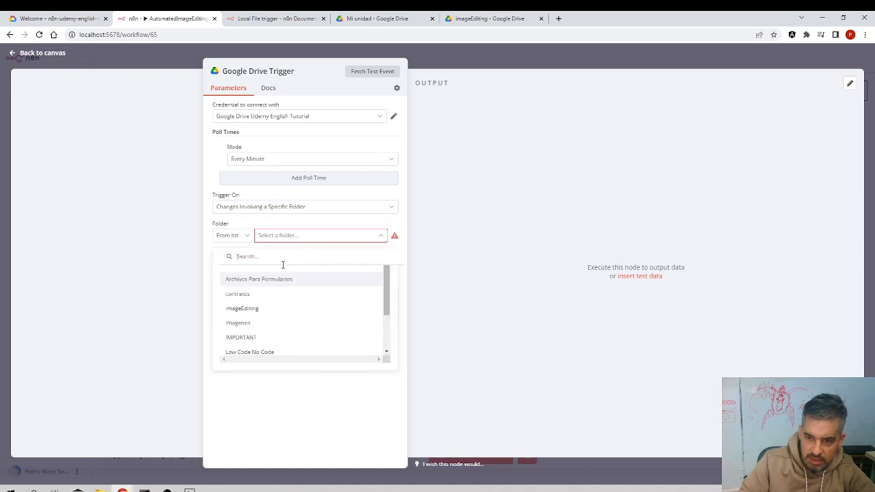
pyautogui.write('ima')
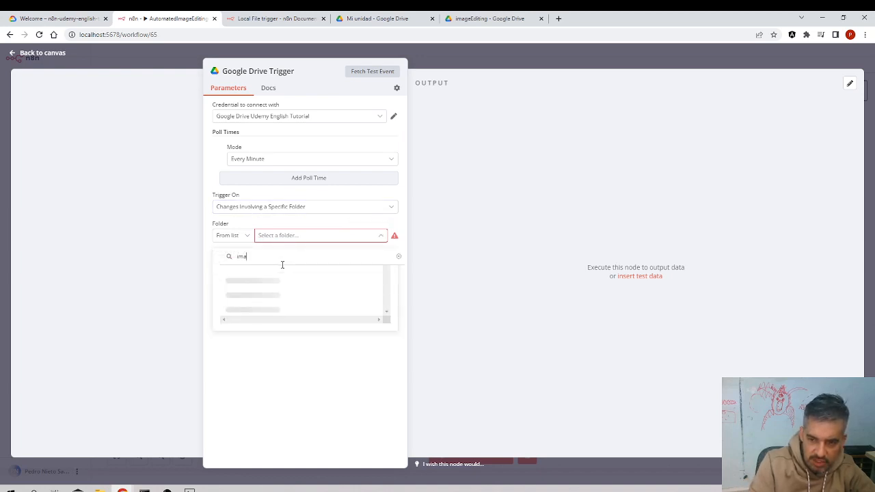
pyautogui.write('geEditing')
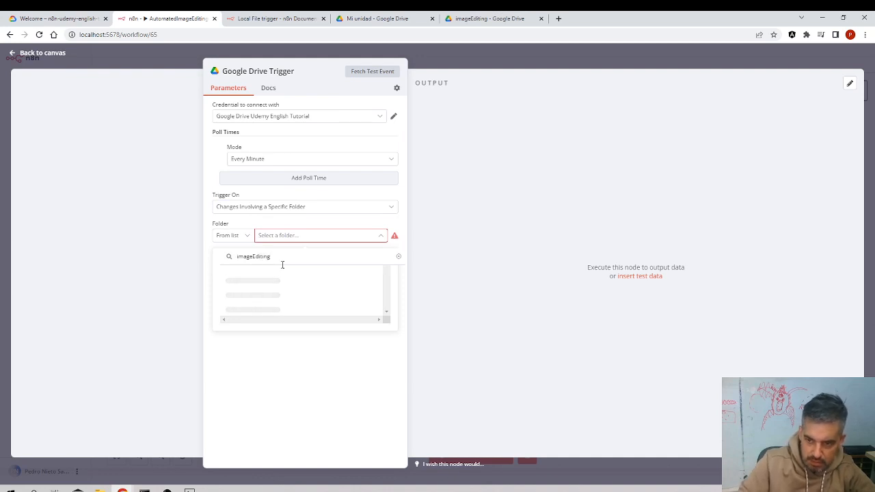
pyautogui.click(259, 282)
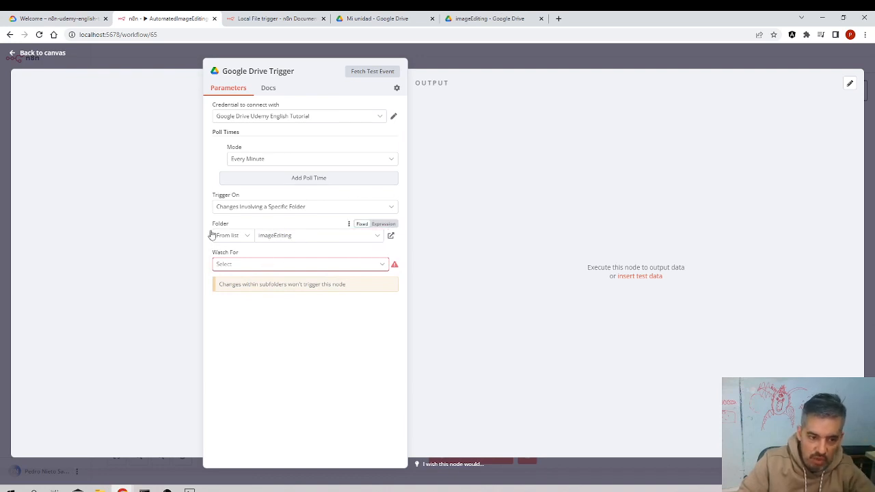
pyautogui.click(234, 264)
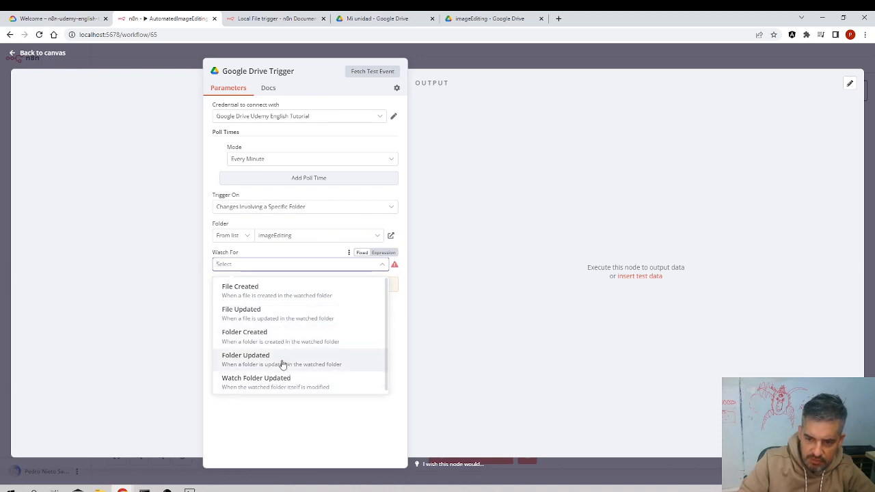
pyautogui.click(275, 290)
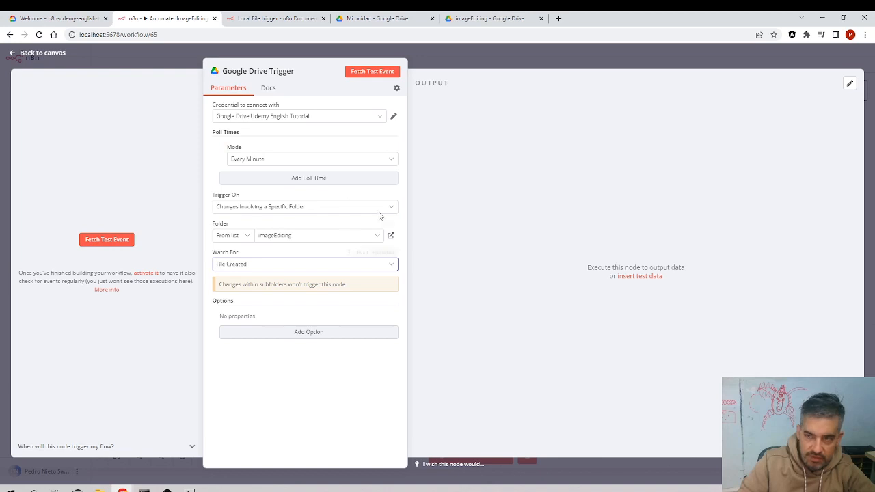
# Step: Switch to Google Drive and upload portada - copia.png from the local computer into the empty imageEditing folder
pyautogui.click(488, 19)
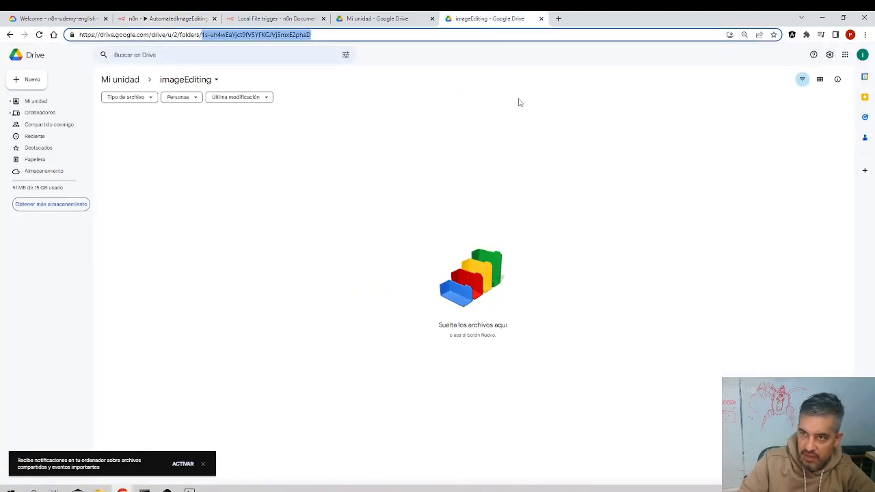
pyautogui.click(843, 18)
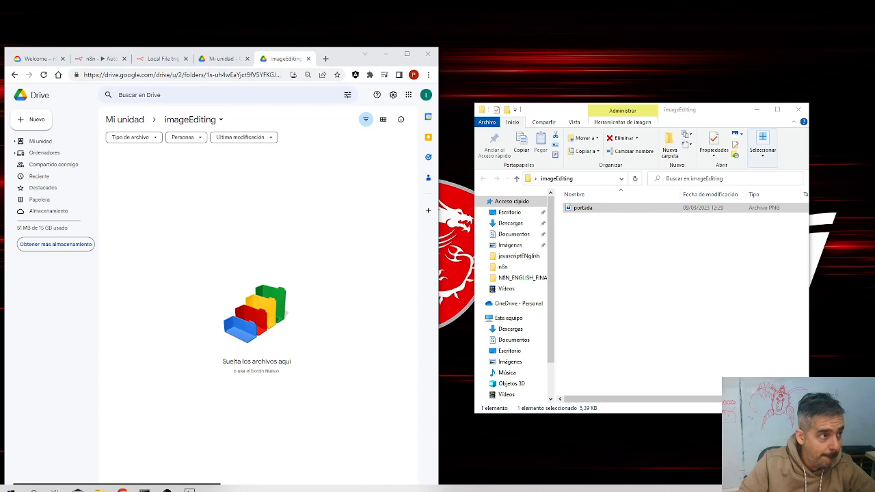
pyautogui.click(319, 291)
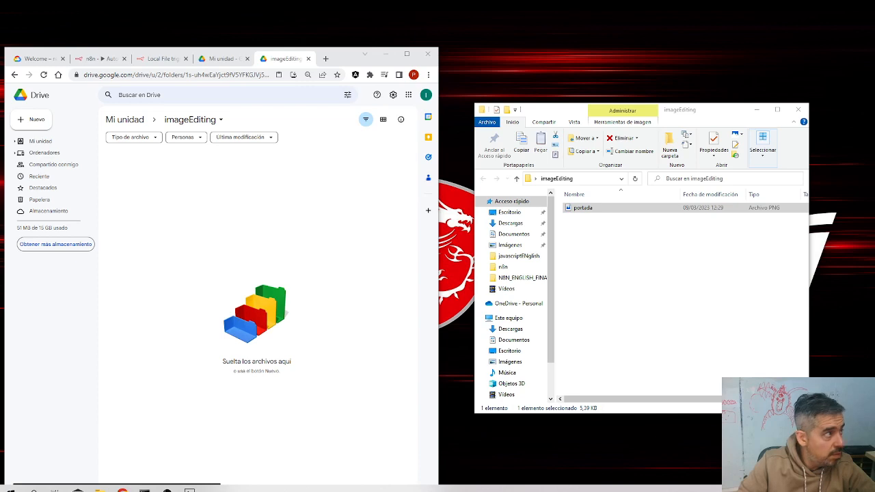
pyautogui.moveTo(584, 208); pyautogui.dragTo(248, 311)
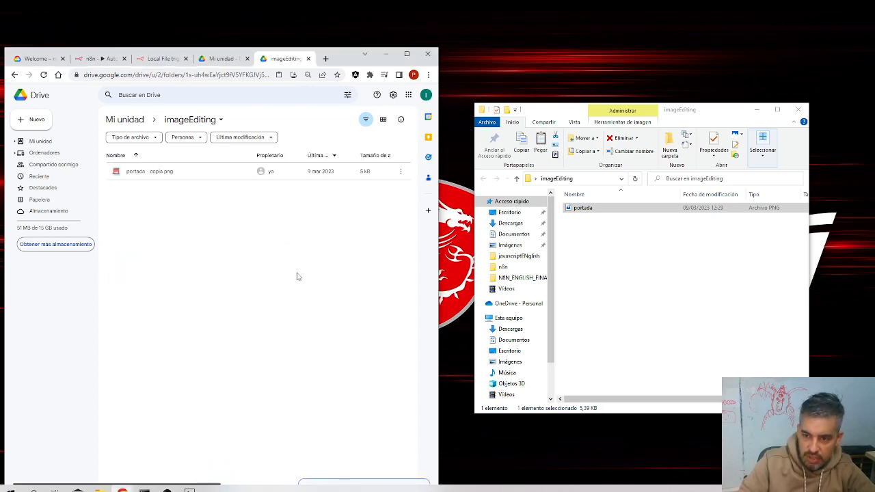
# Step: Return to n8n, fetch a test event for the Google Drive Trigger, review its output as JSON and go back to the canvas
pyautogui.click(407, 54)
pyautogui.click(179, 19)
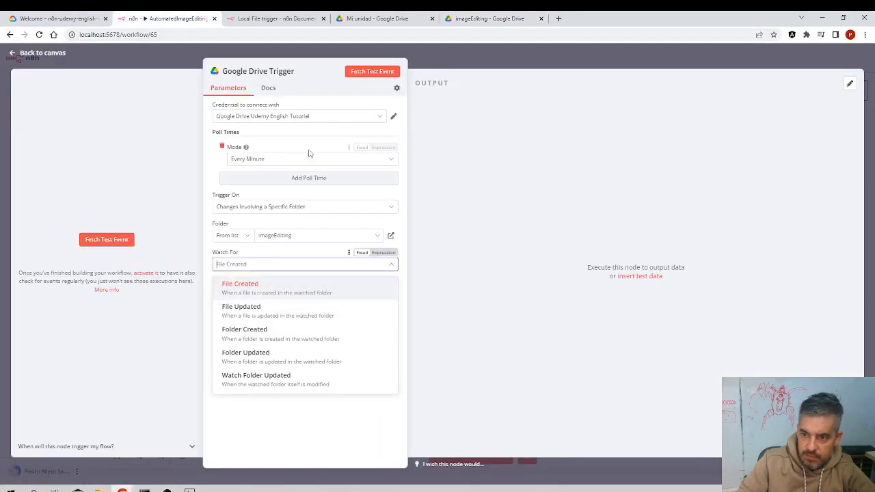
pyautogui.click(380, 72)
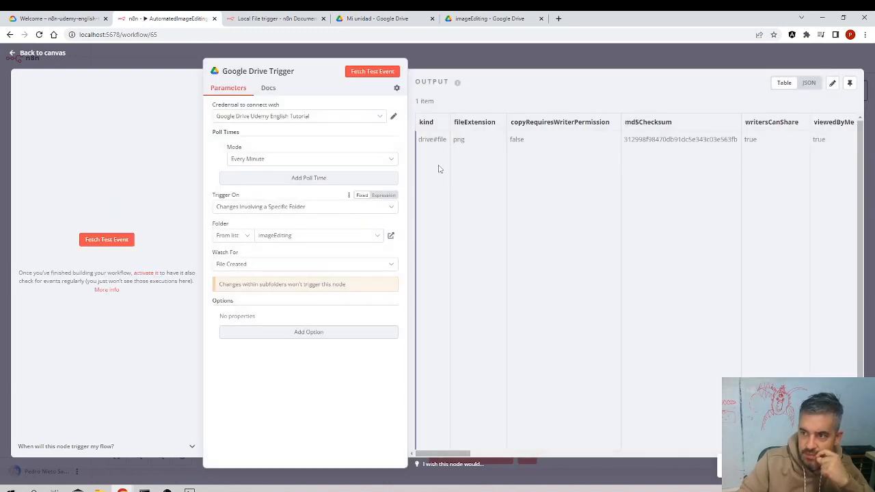
pyautogui.click(807, 83)
pyautogui.scroll(-2, 539, 218)
pyautogui.scroll(2, 527, 225)
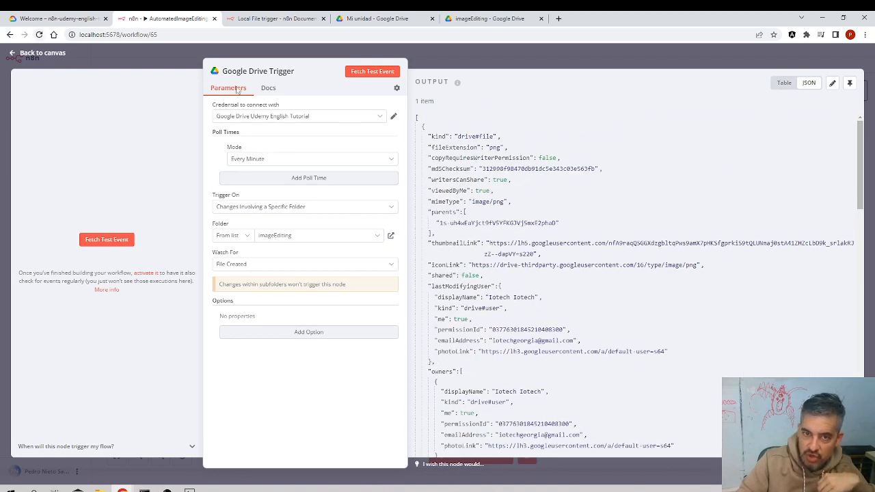
pyautogui.click(157, 70)
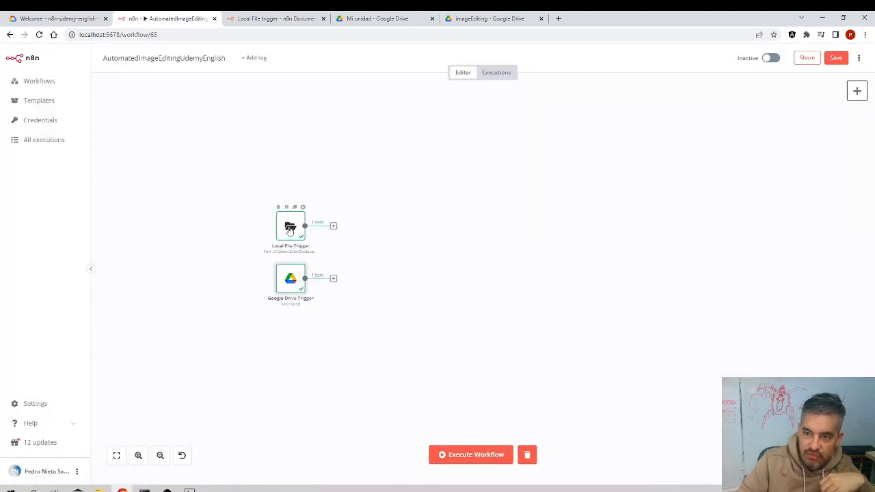
# Step: Open the Local File Trigger, examine the file path in its output and return to the canvas
pyautogui.doubleClick(285, 224)
pyautogui.moveTo(543, 140); pyautogui.dragTo(390, 142)
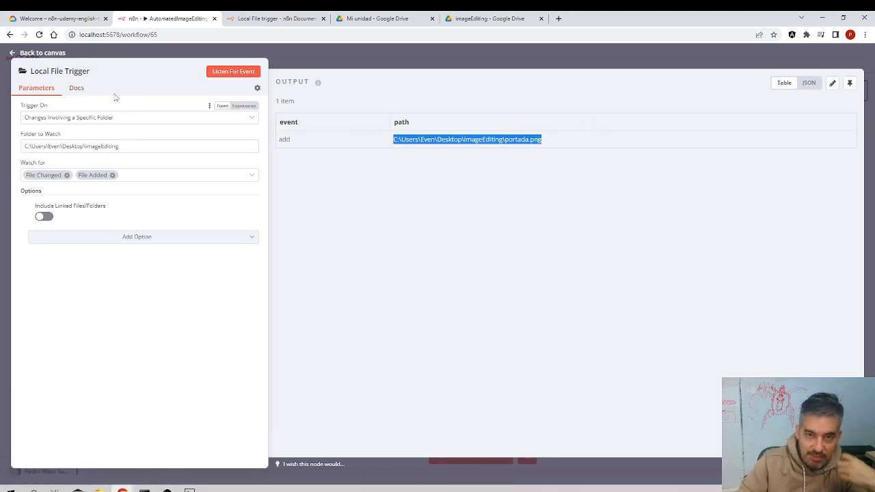
pyautogui.click(60, 54)
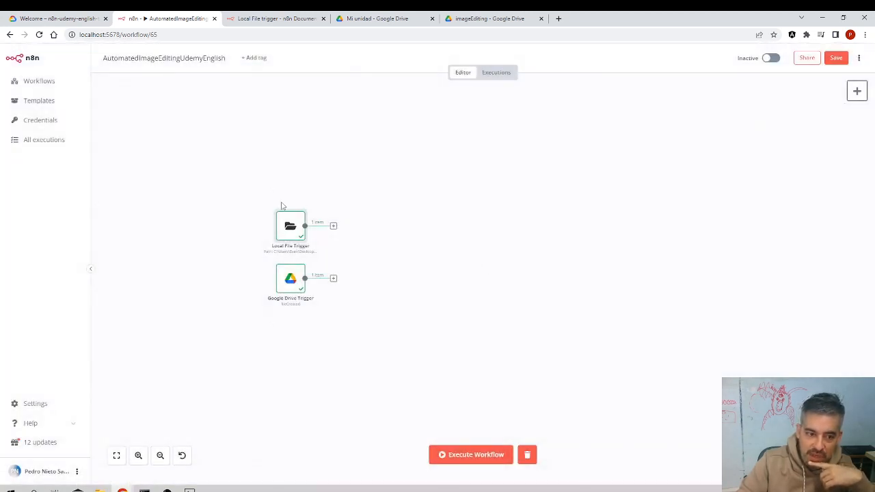